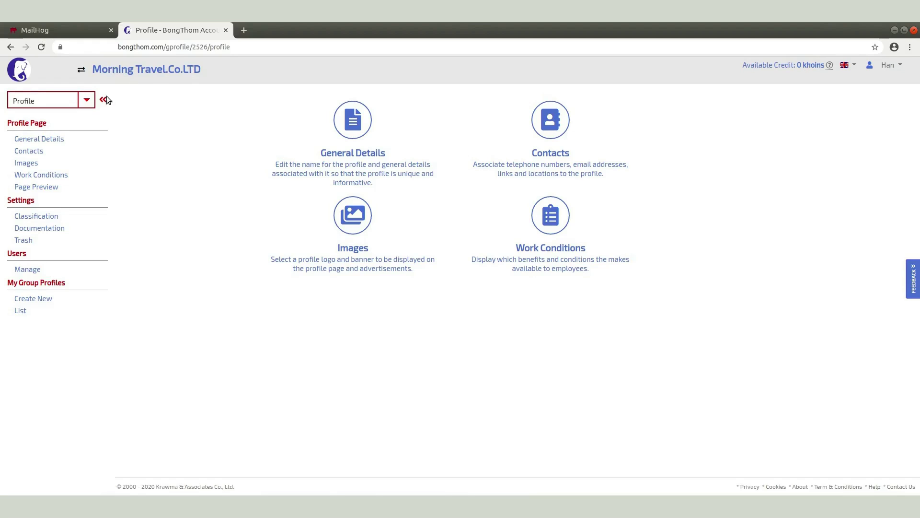
Switch from the profile area to Content, go to the Positions list and start adding a new position
click(87, 100)
click(34, 118)
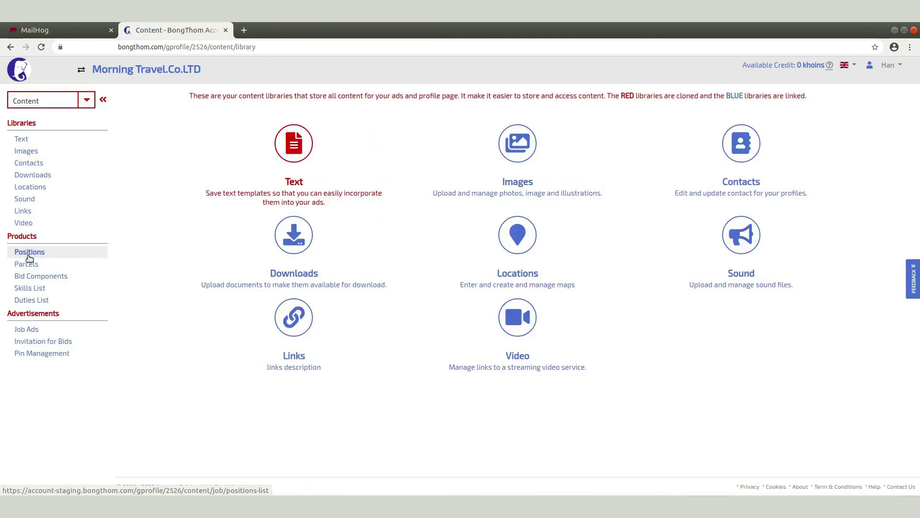
click(28, 252)
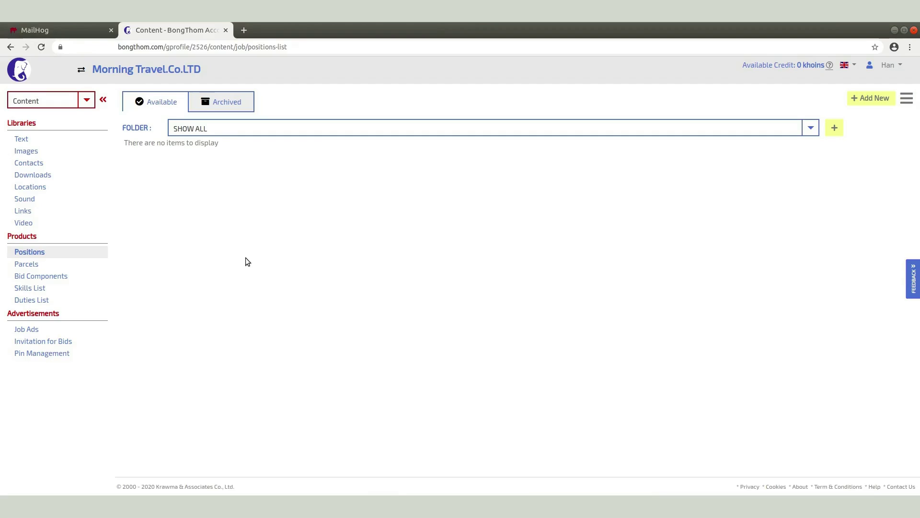
click(37, 252)
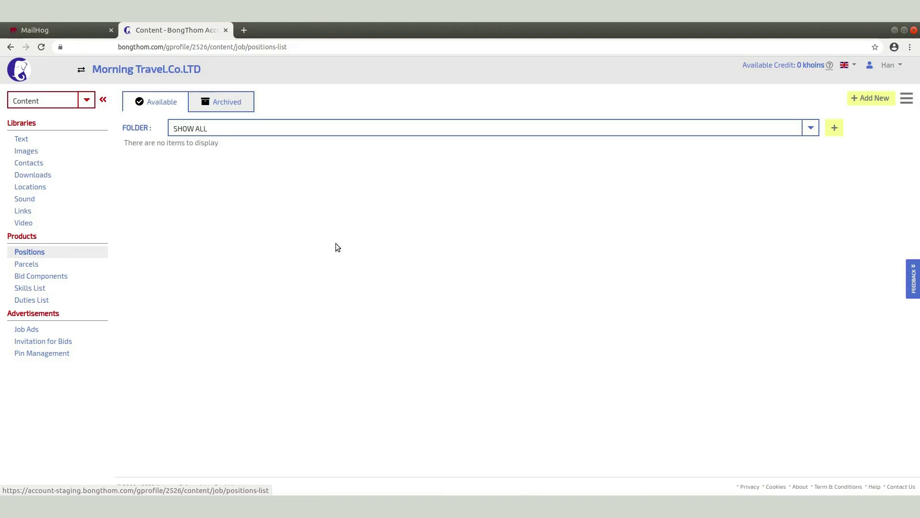
click(870, 98)
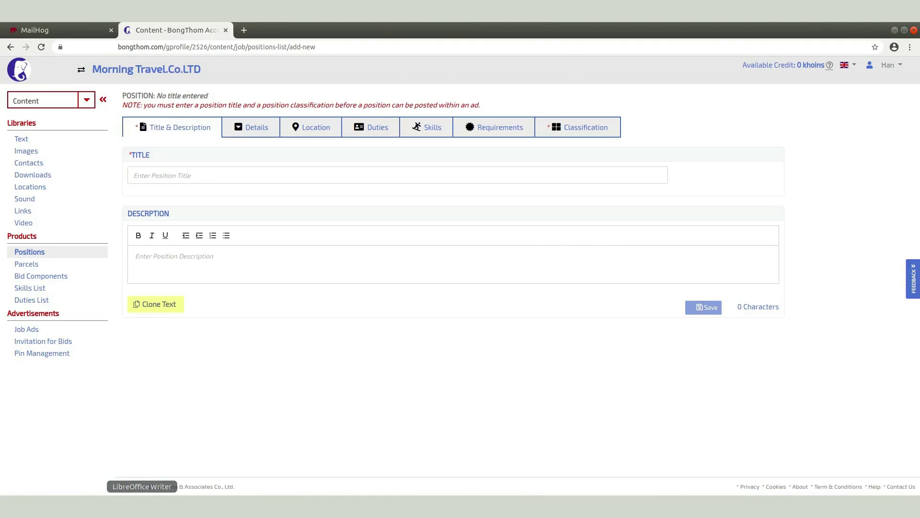
Copy the title "Marketing Officer" from the job announcement in LibreOffice Writer and paste it as the new position's title in the browser
click(142, 506)
scroll(372, 251, down, 3)
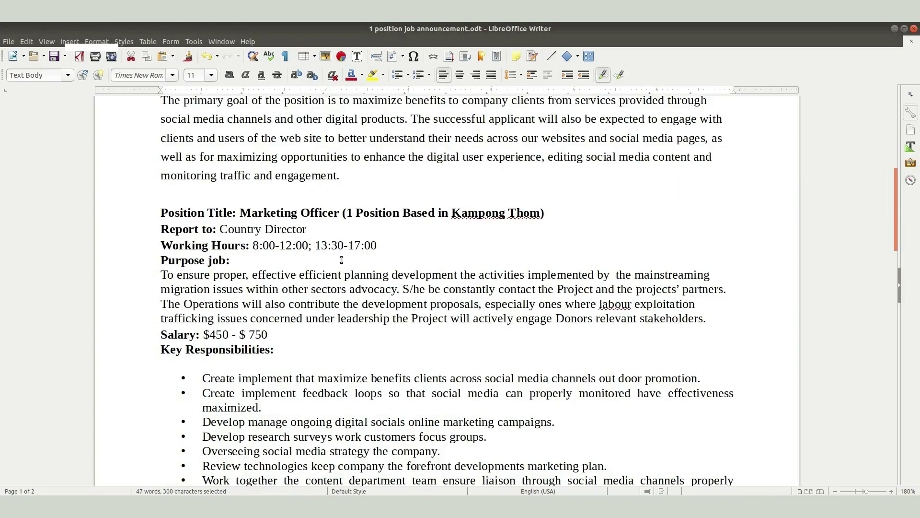
drag(339, 212, 244, 212)
key(ctrl+c)
key(alt+Tab)
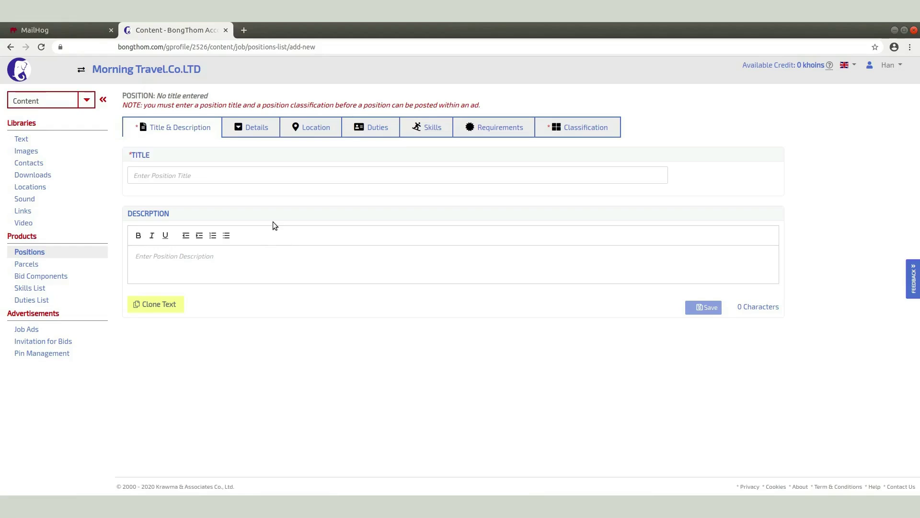
click(209, 172)
key(ctrl+v)
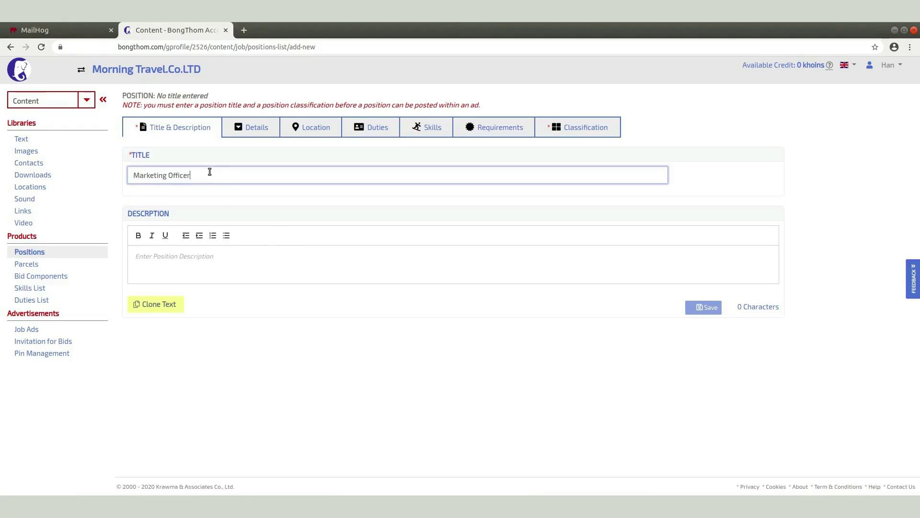
Fill the position description with the announcement's text from "Report to" through the "Purpose job" paragraph and save it
click(172, 265)
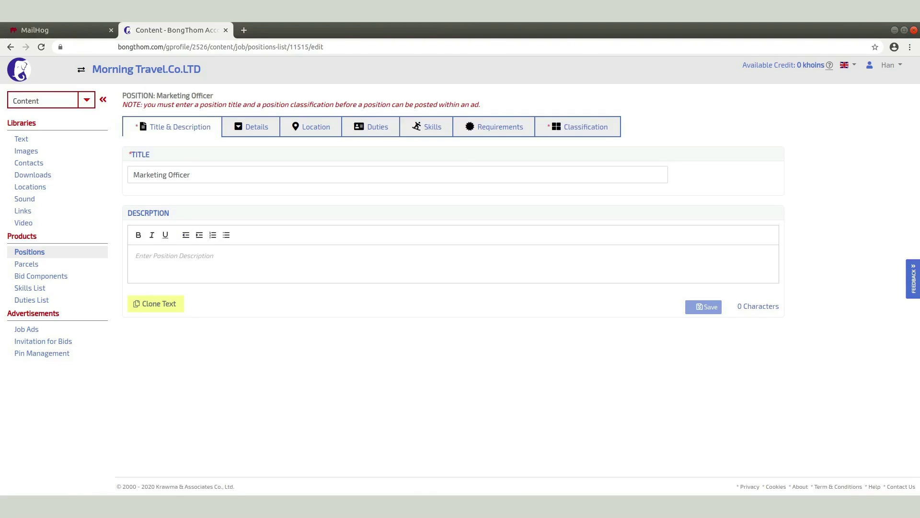
key(alt+Tab)
drag(708, 318, 159, 232)
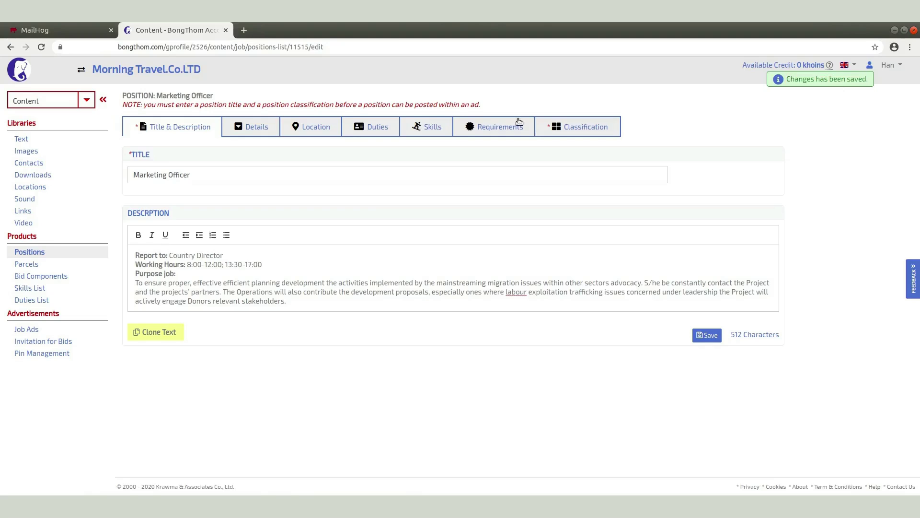
In the position's details, set the salary range to 450 to 680 dollars and the number of people required to 2
click(257, 126)
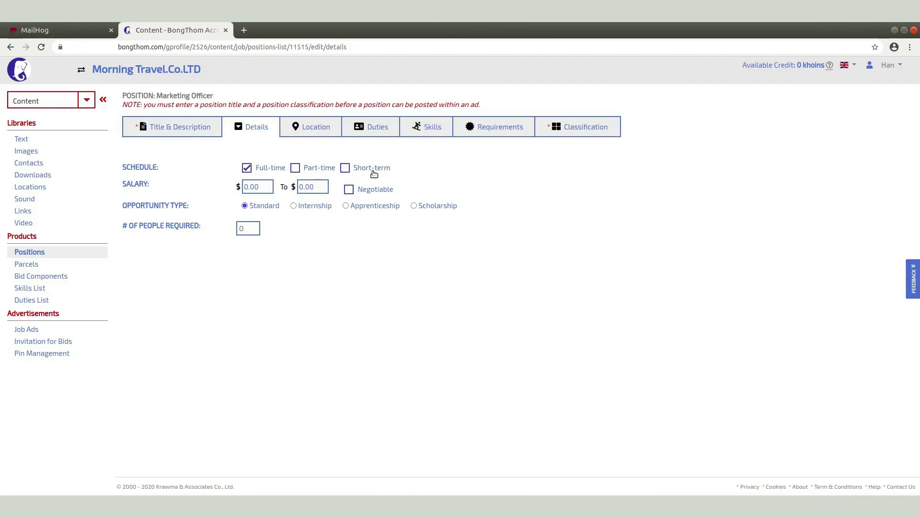
click(249, 187)
text(45)
click(304, 192)
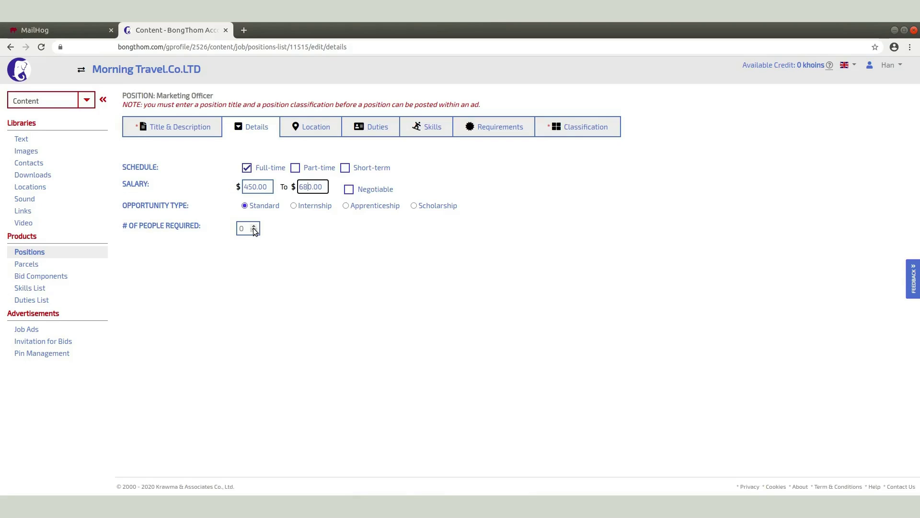
click(254, 230)
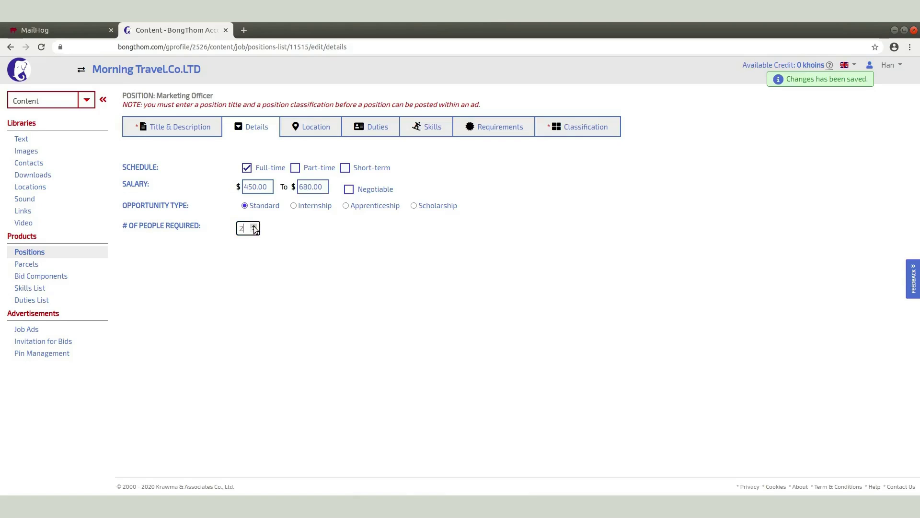
click(268, 260)
From the position's location section, go to the Locations library and add a location titled "Kampong Thom"
click(312, 127)
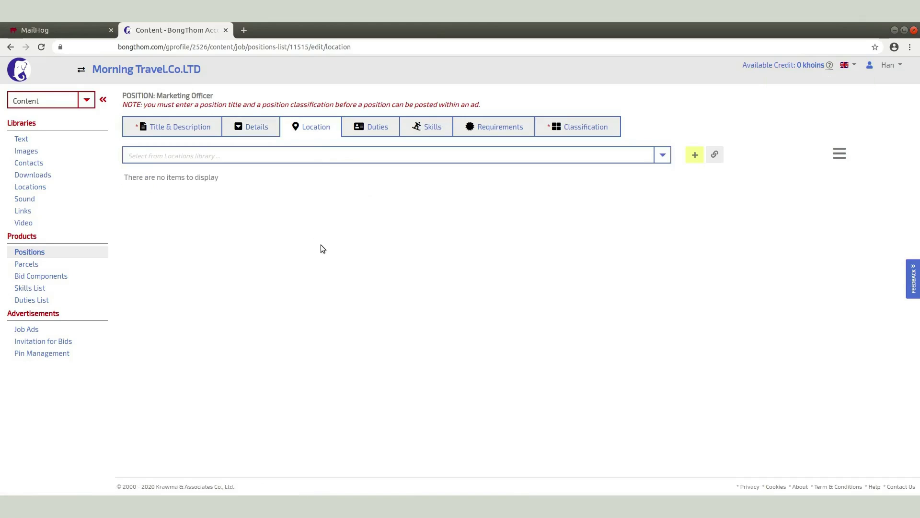
click(387, 158)
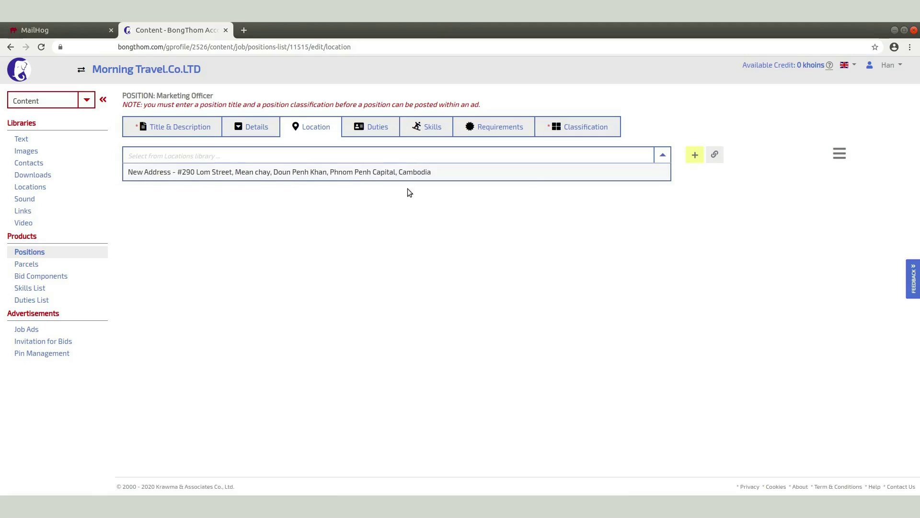
click(448, 155)
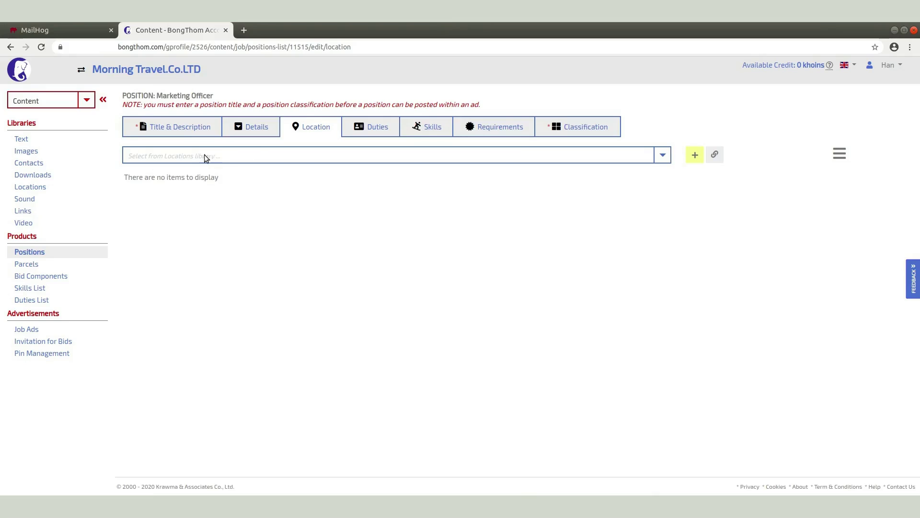
click(715, 155)
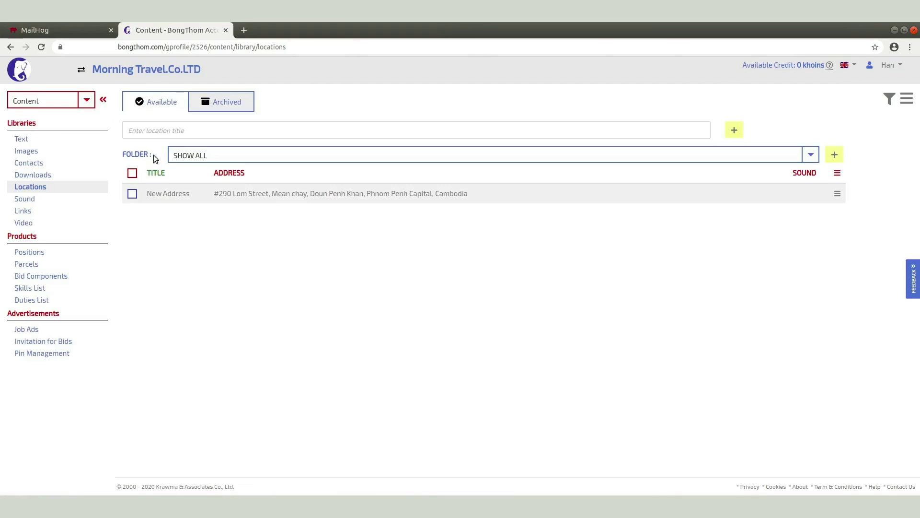
click(190, 132)
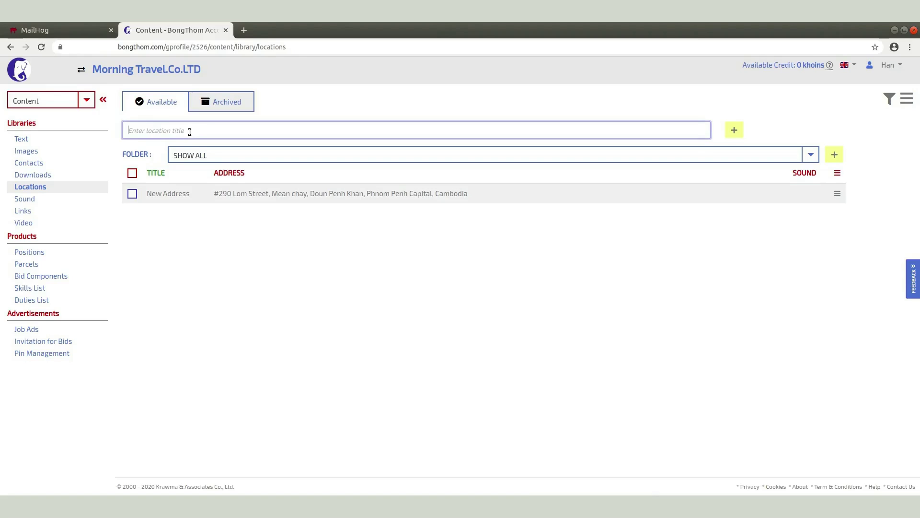
text(Kampong Thom)
click(737, 128)
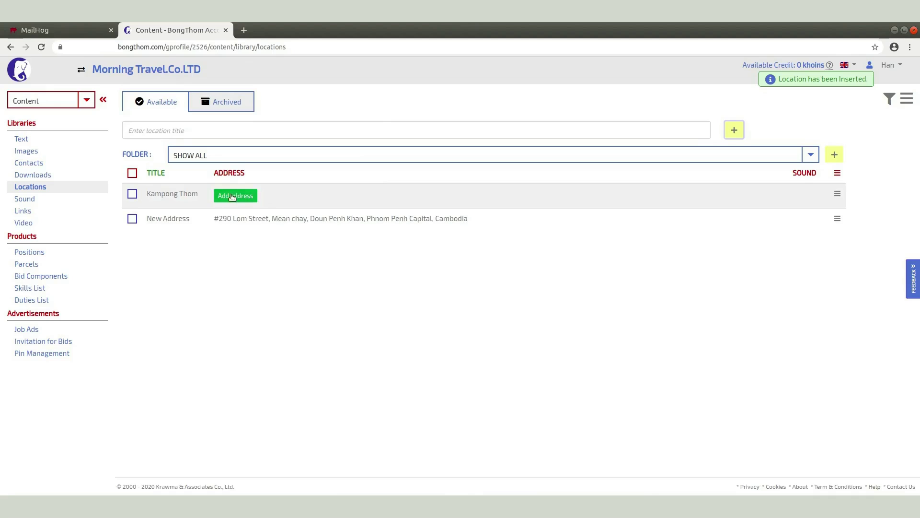
Give the Kampong Thom location an address in Cambodia with Kampong Thom Province and Baray District, and save it
click(234, 197)
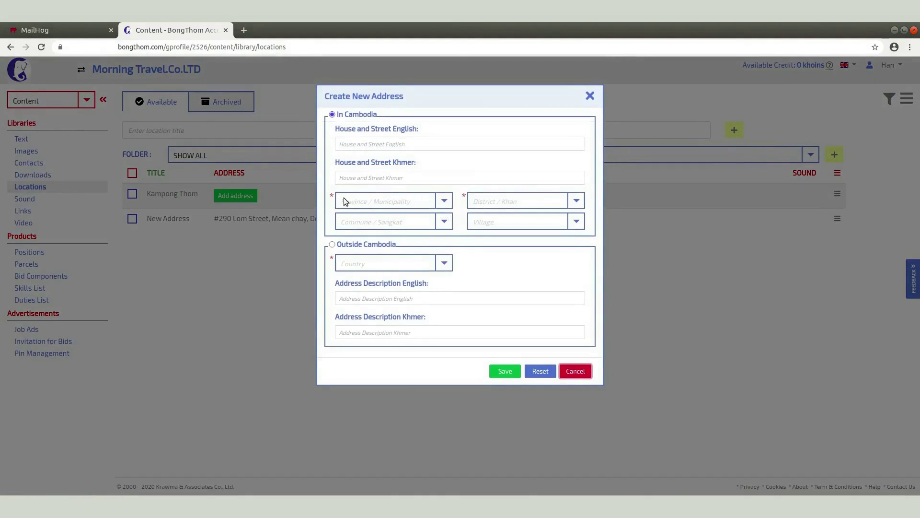
click(365, 200)
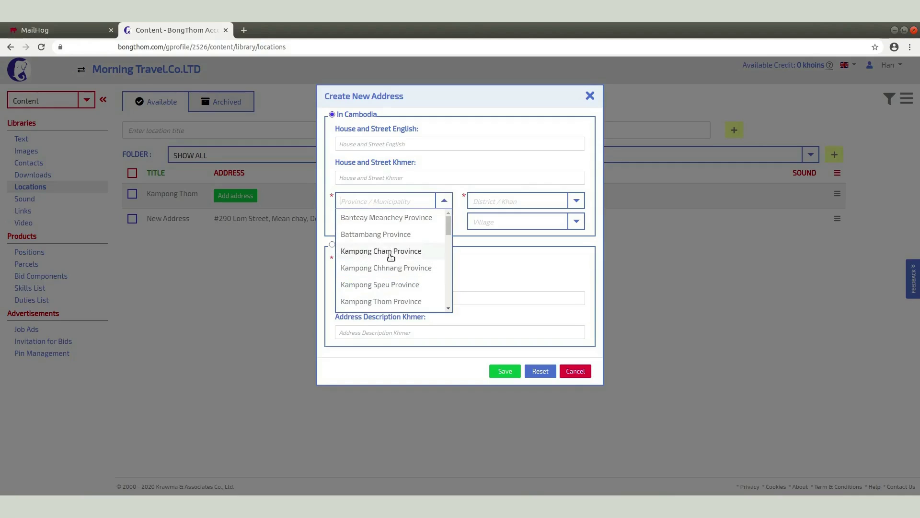
click(400, 301)
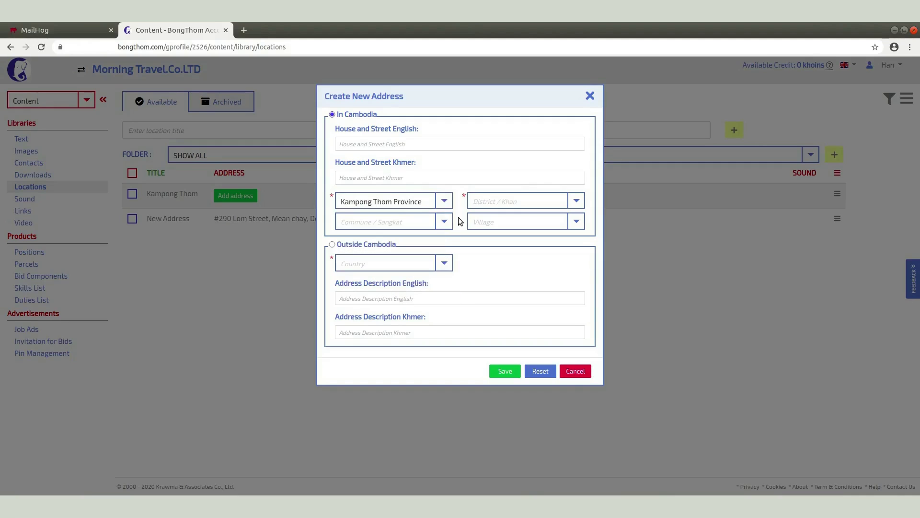
click(496, 202)
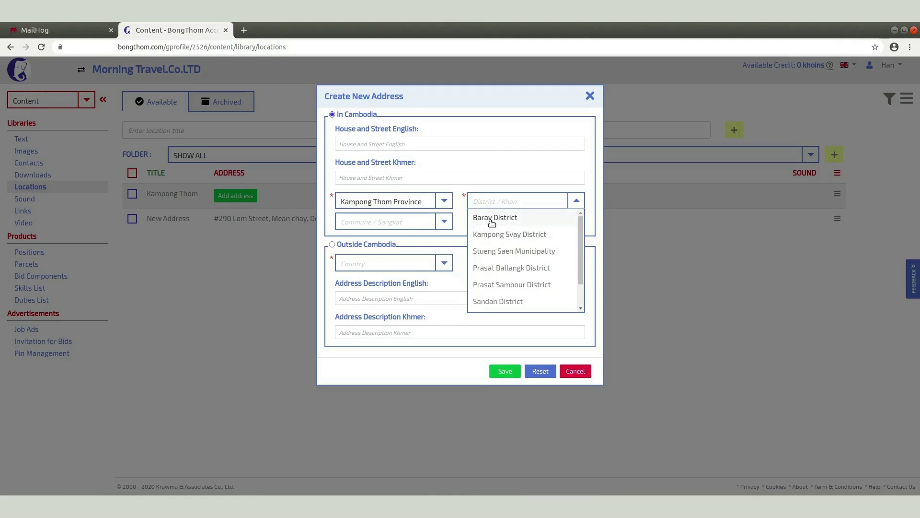
click(492, 221)
click(504, 372)
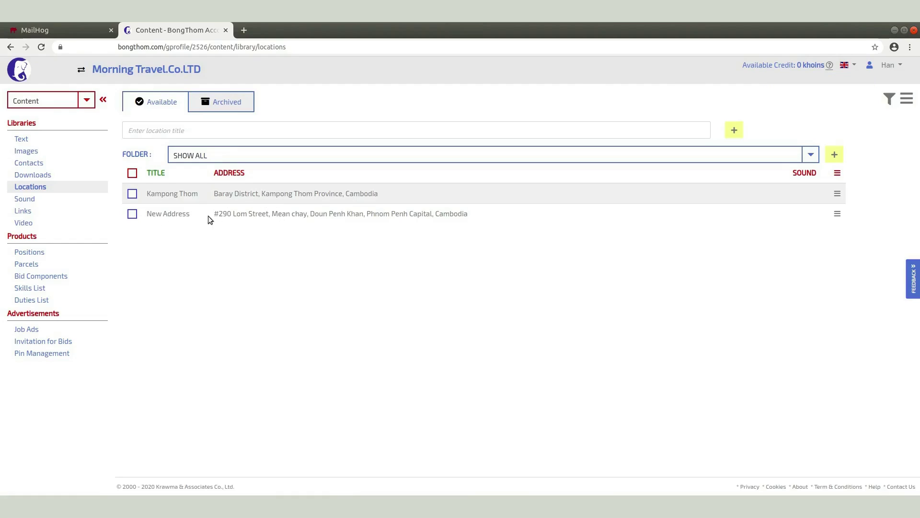
Return to the Marketing Officer position and add the Kampong Thom location from the library to it
click(30, 253)
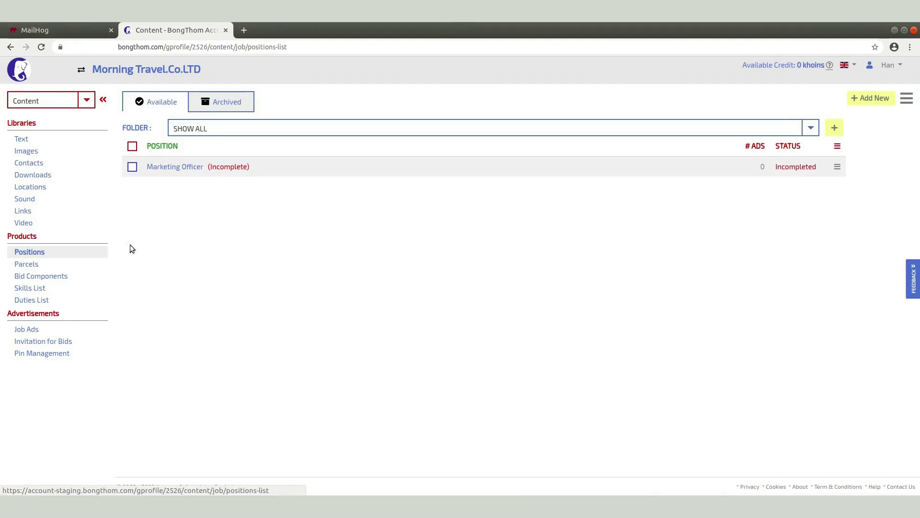
click(176, 167)
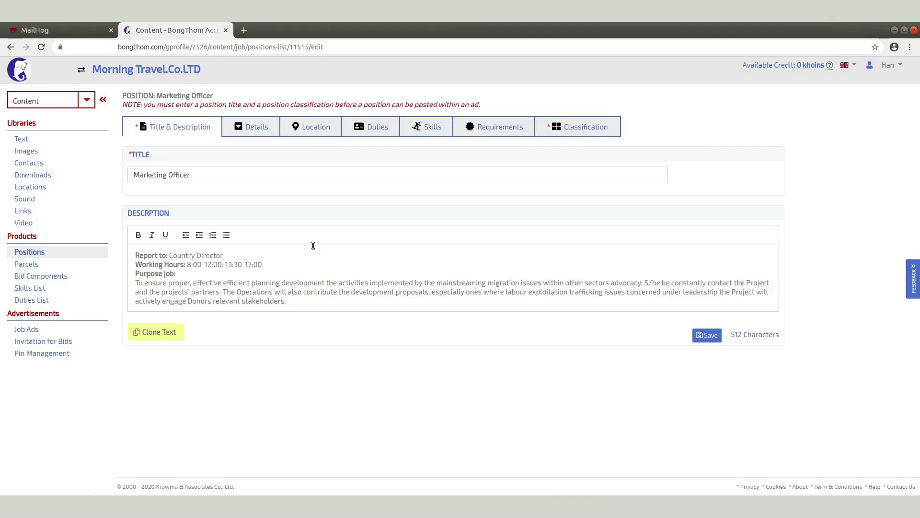
click(317, 127)
click(272, 158)
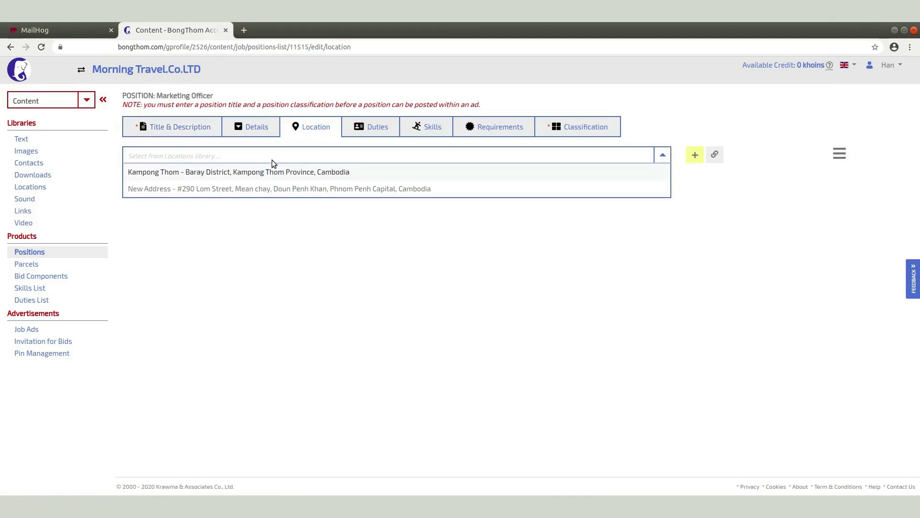
click(181, 171)
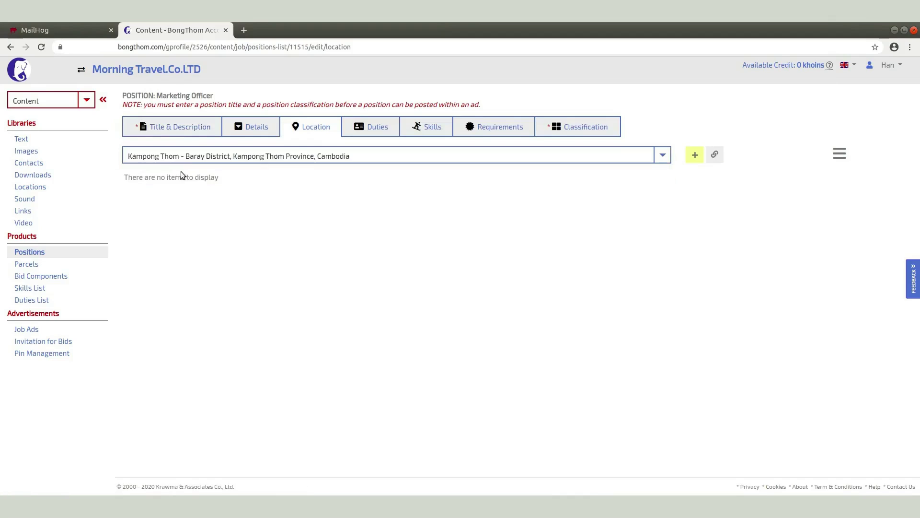
click(695, 155)
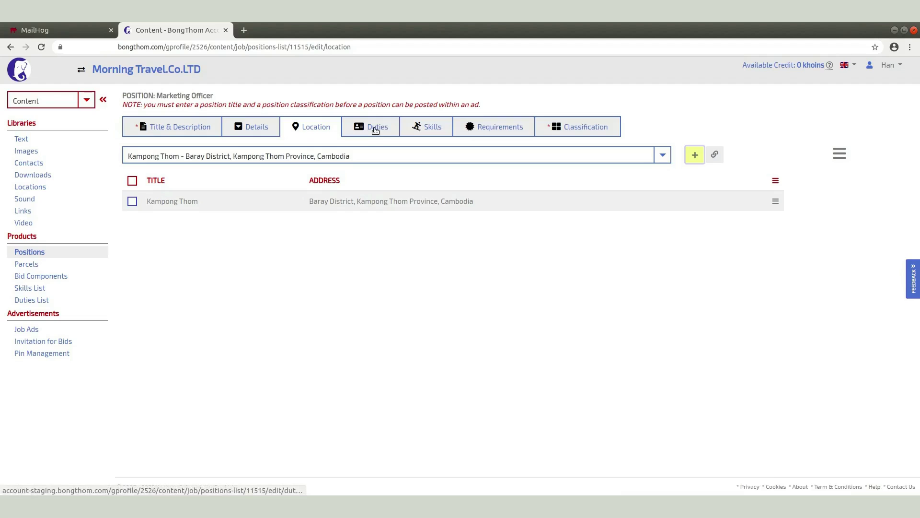
Open multi-line entry for the position's duties, and copy all the Key Responsibilities bullets from the job announcement in LibreOffice Writer
click(375, 130)
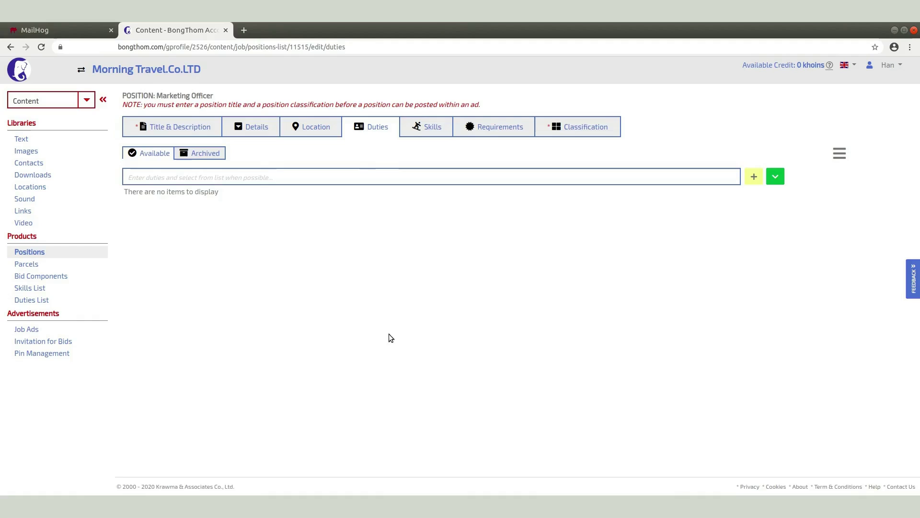
click(776, 177)
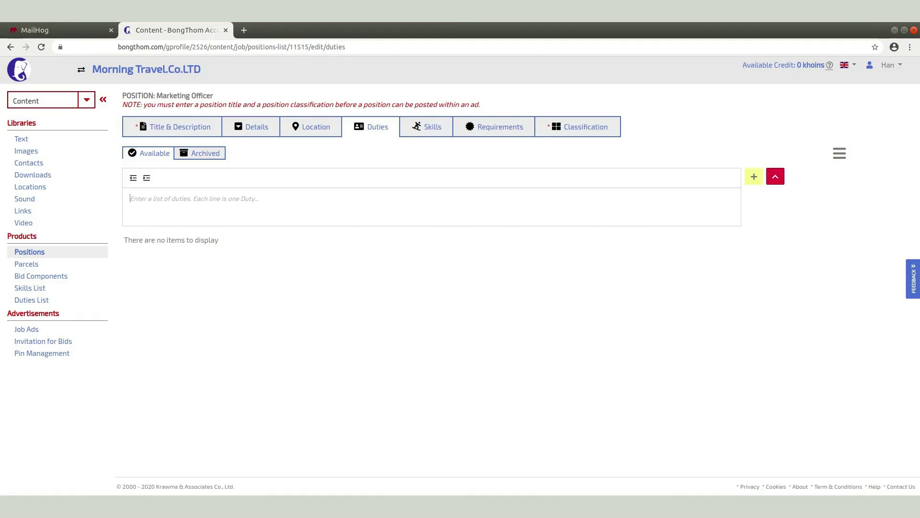
key(alt+Tab)
scroll(320, 306, down, 5)
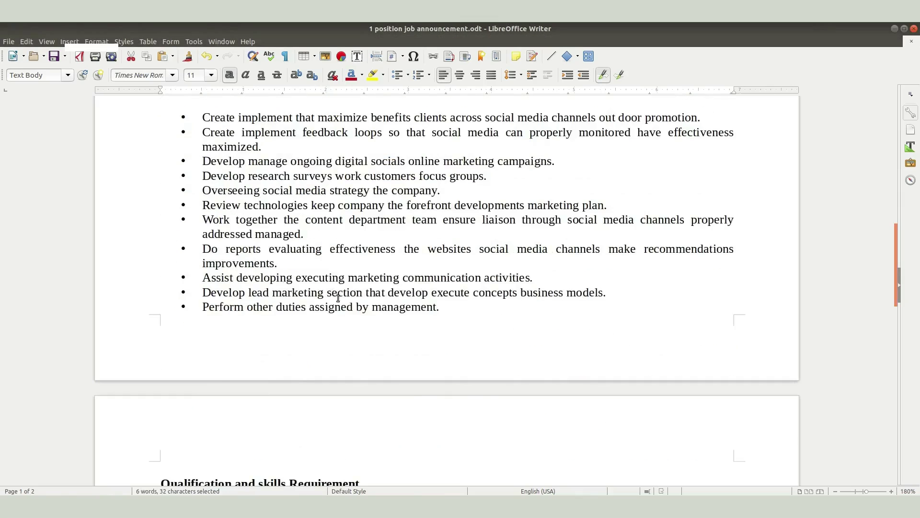
scroll(336, 290, up, 3)
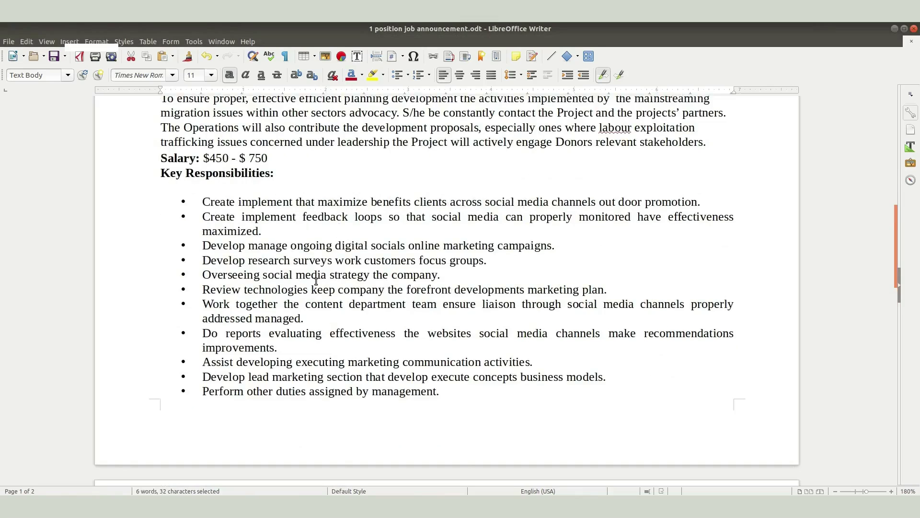
drag(442, 391, 201, 201)
key(ctrl+c)
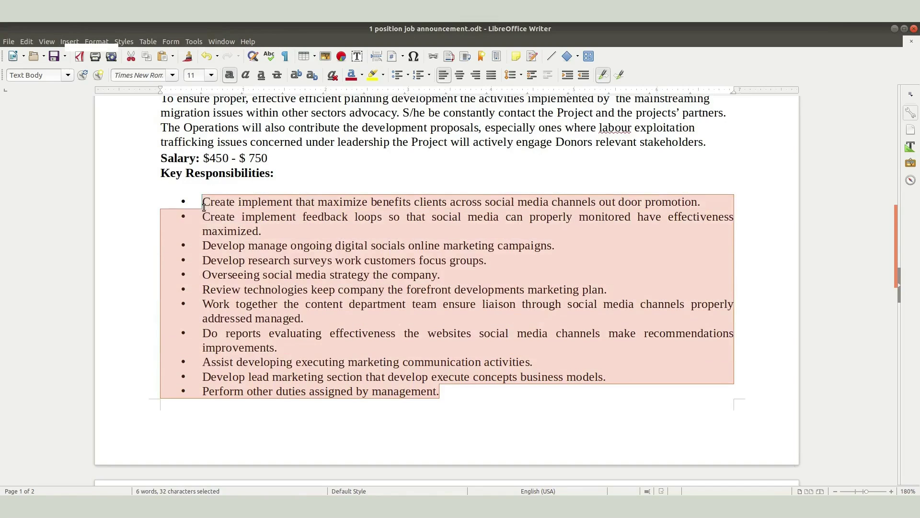
Back in BongThom, paste the copied responsibilities into the duties list and add them to the Marketing Officer position
key(alt+Tab)
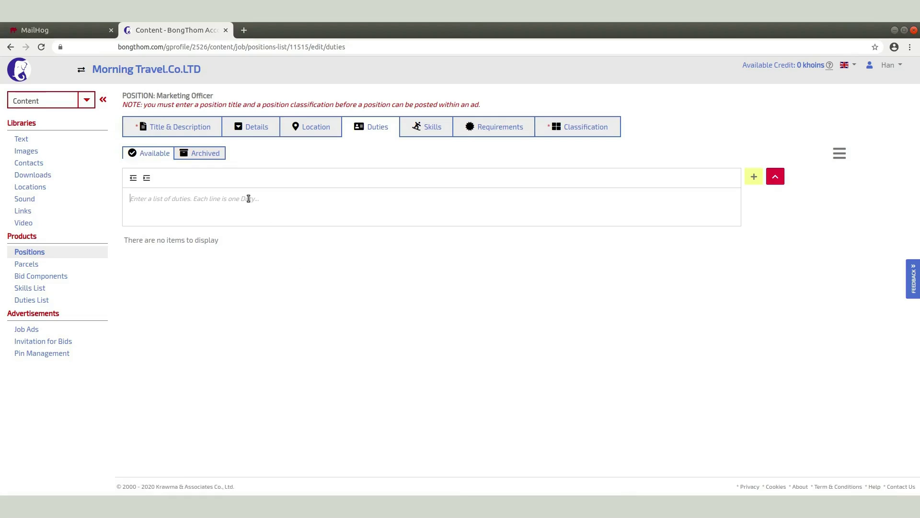
key(ctrl+v)
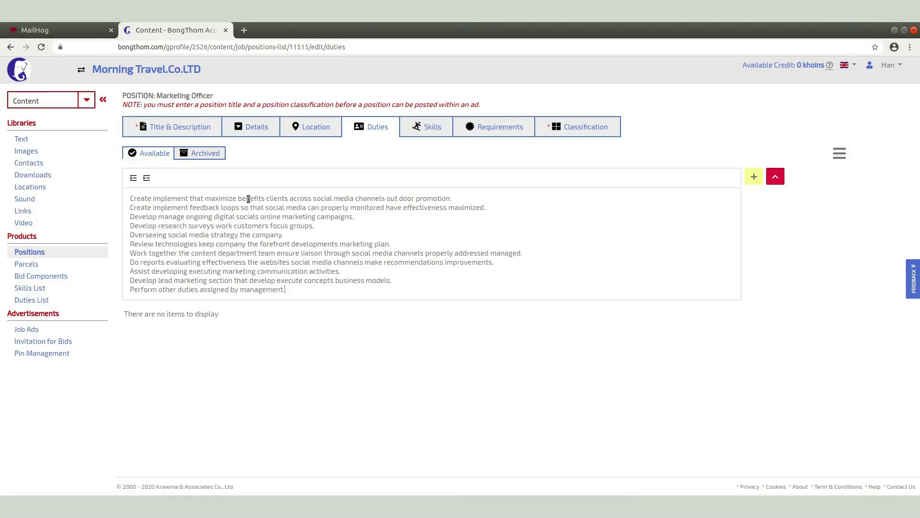
click(754, 178)
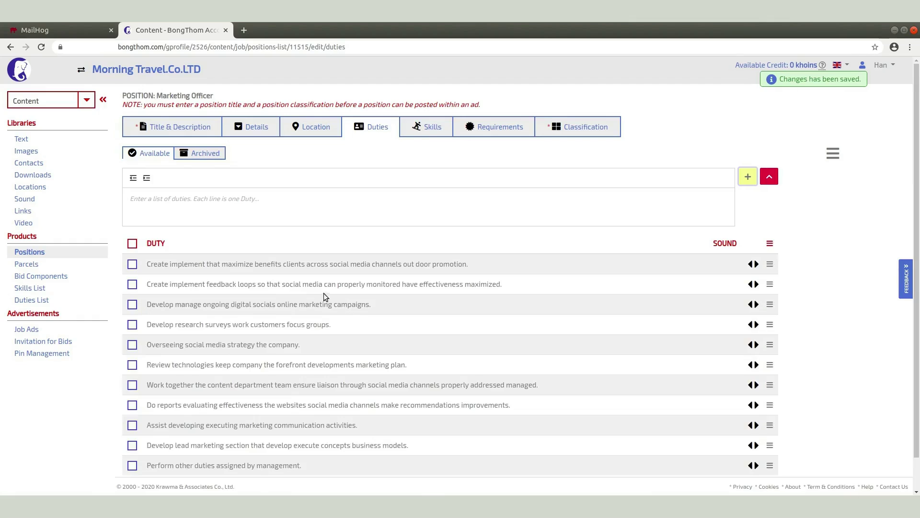
scroll(297, 360, down, 1)
scroll(335, 347, up, 1)
Copy the document's qualifications from "Bachelor degree Marketing" through "Experience in HR's functions" into the multi-line entry of the position's skills
click(432, 127)
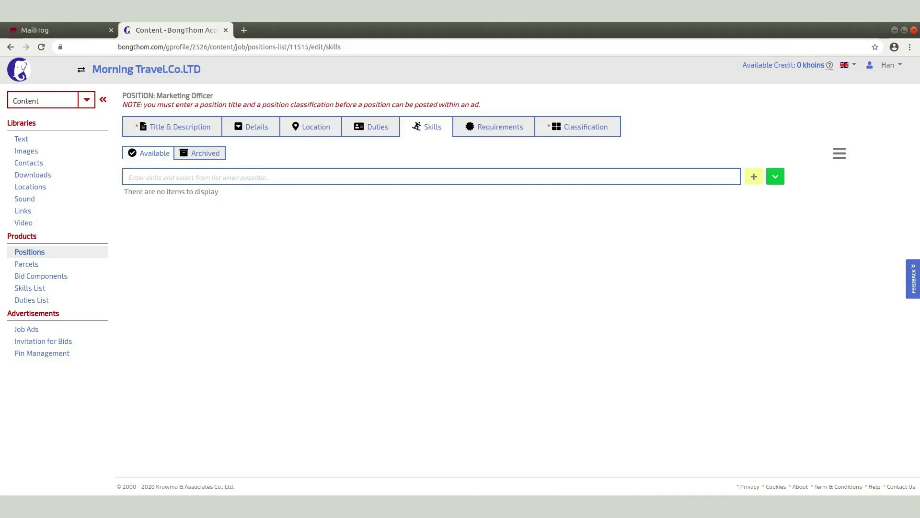
click(143, 505)
scroll(372, 311, down, 1)
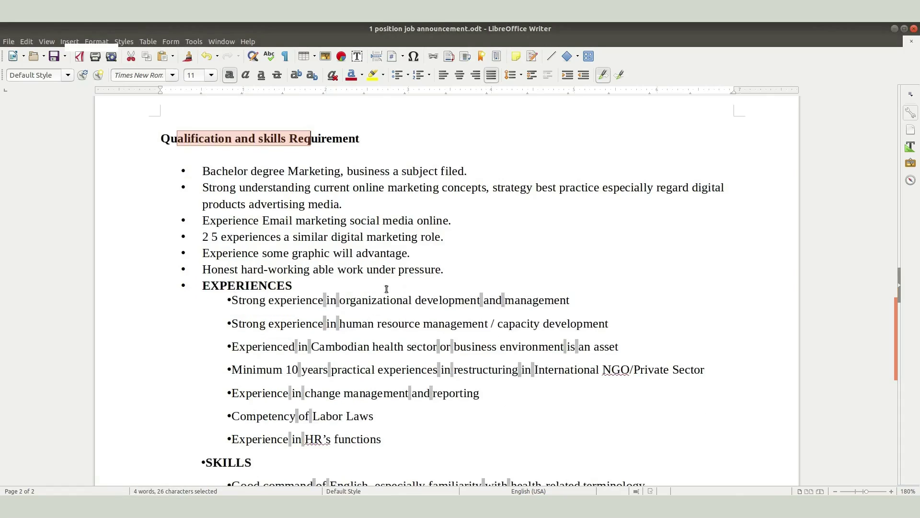
drag(389, 440, 206, 178)
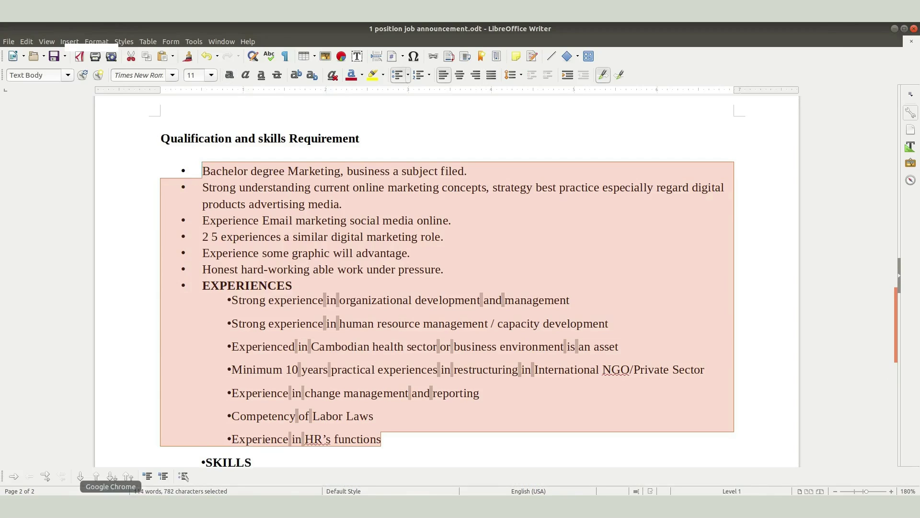
click(111, 506)
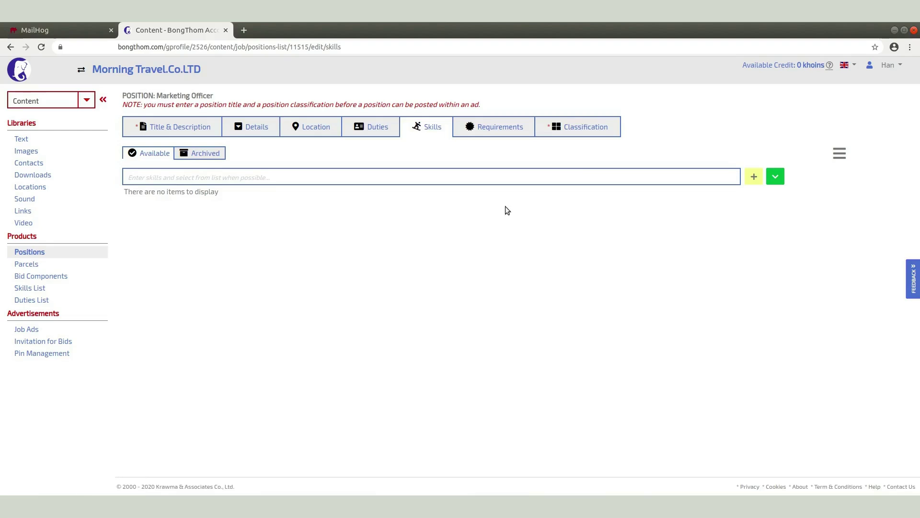
click(780, 181)
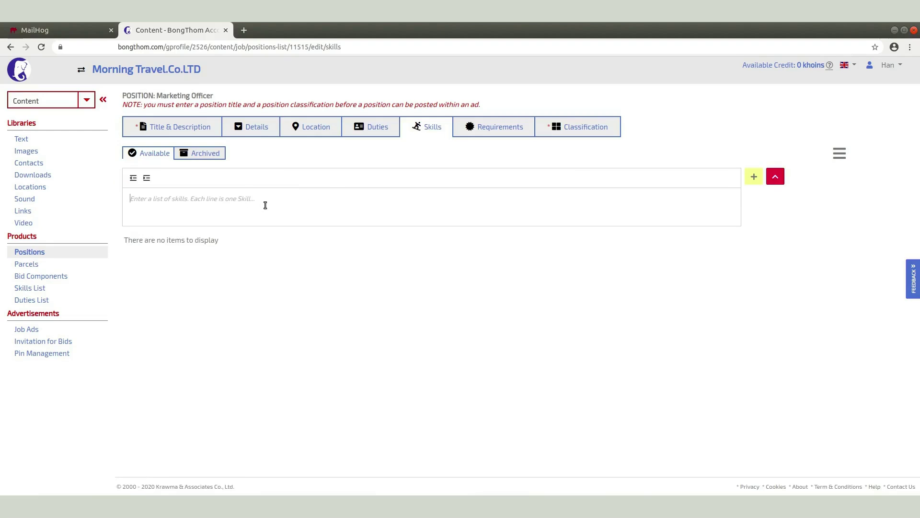
text(Bachelor degree Marketing, business a subject filed. Strong understanding current online marketing concepts, strategy best practice especially regard digital products advertising media. Experience Email marketing social media online. 2 5 experiences a similar digital marketing role. Experience some graphic will advantage. Honest hard-working able work under pressure. EXPERIENCES Strong experience in organizational development and management Strong experience in human resource management / capacity development Experienced in Cambodian health sector or business environment is an asset Minimum 10 years practical experiences in restructuring in International NGO/Private Sector Experience in change management and reporting Competency of Labor Laws Experience in HR's functions)
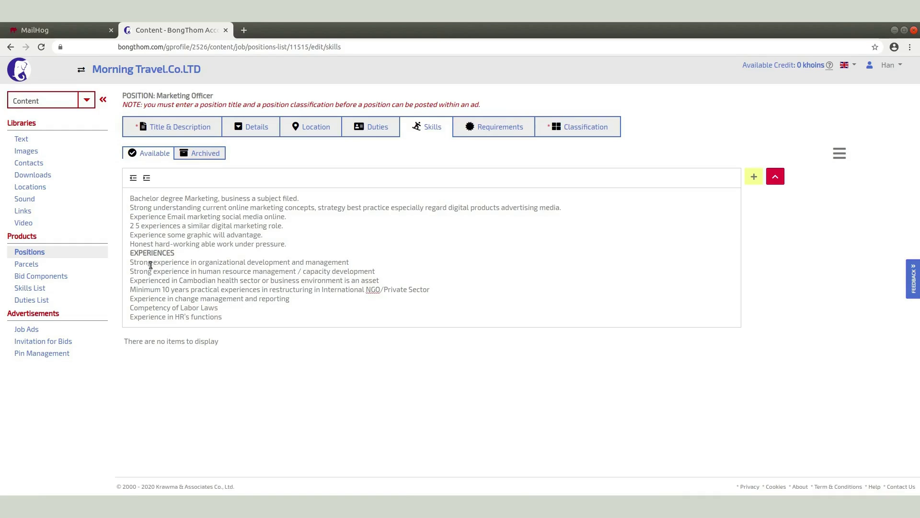
Indent the seven lines under EXPERIENCES by one level and add the whole list to the position's skills
drag(156, 259, 150, 317)
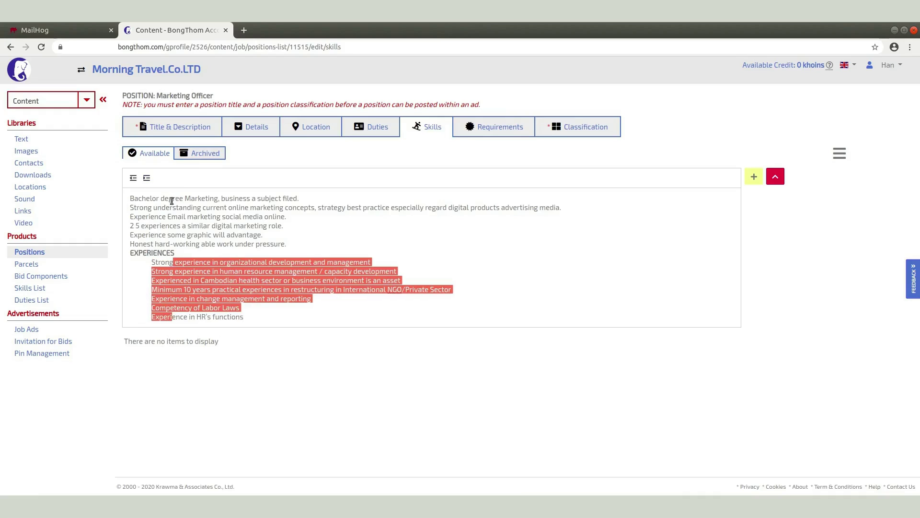
click(250, 262)
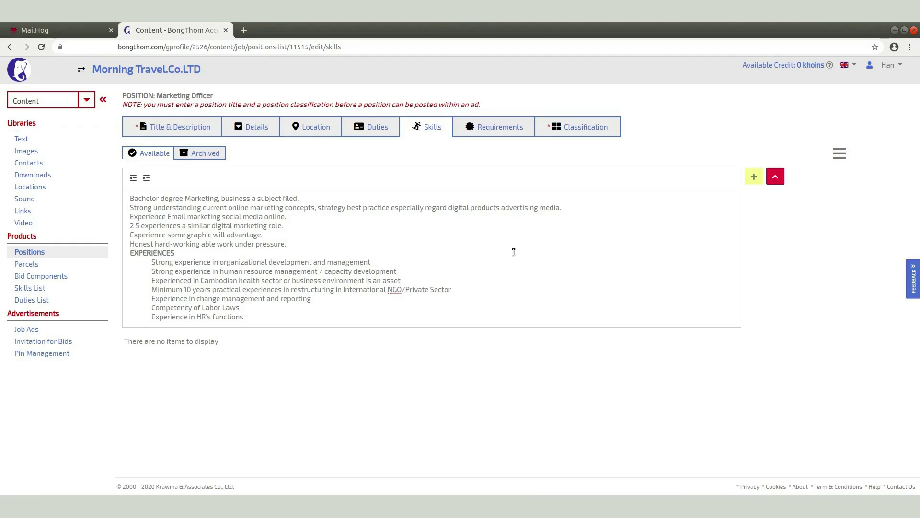
click(753, 182)
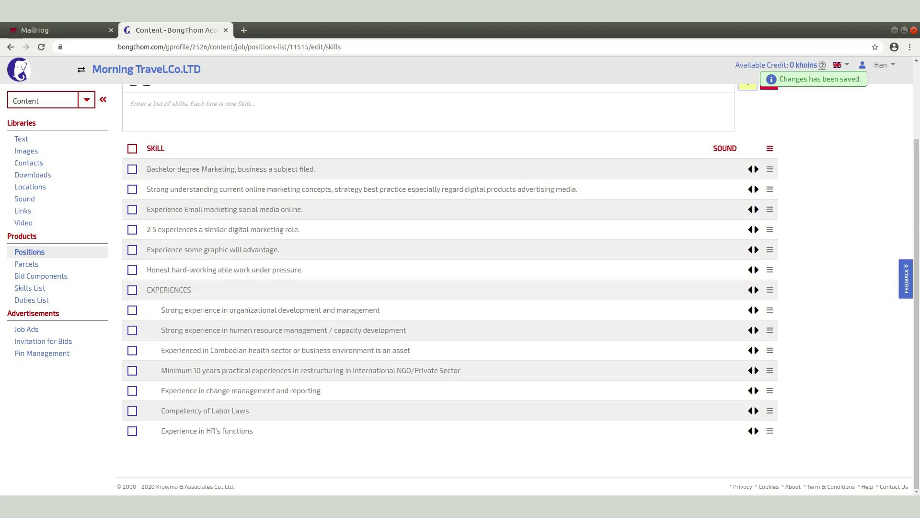
In the job announcement document, copy the SKILLS heading together with its three bullets
key(alt+Tab)
scroll(385, 394, down, 14)
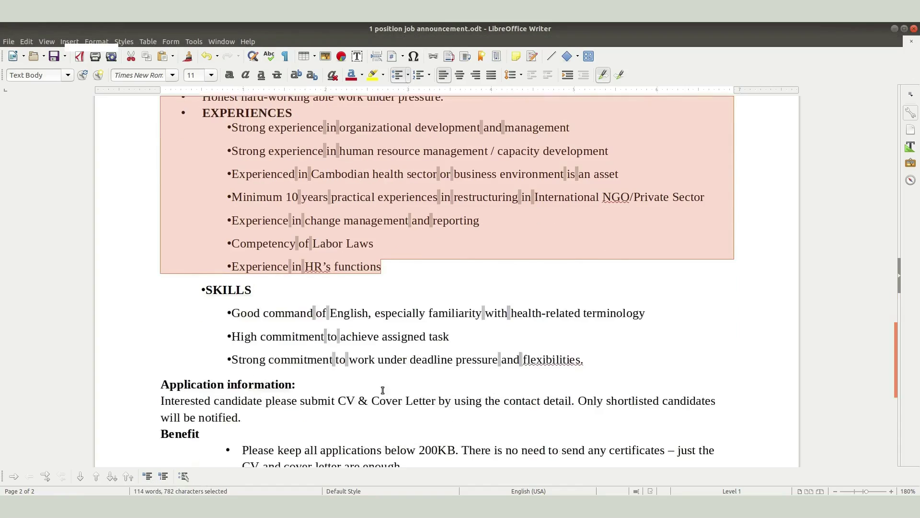
scroll(363, 386, up, 4)
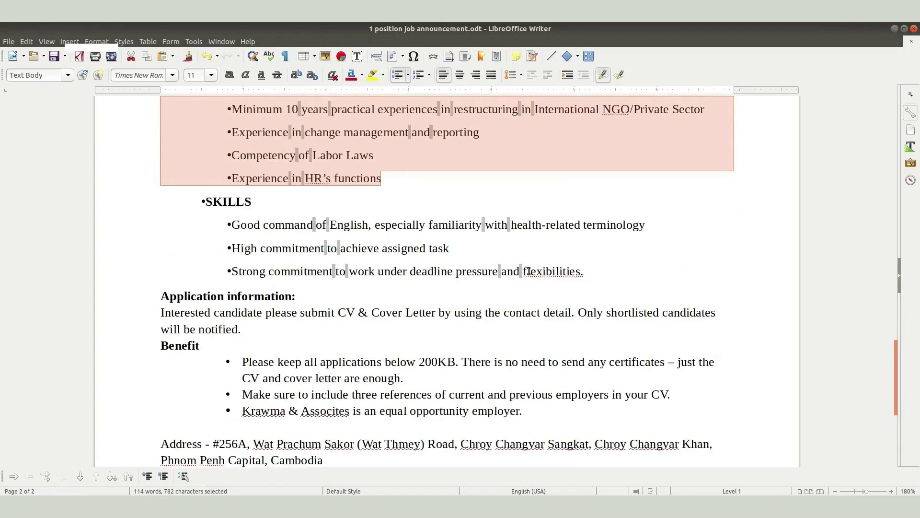
drag(584, 272, 208, 206)
key(ctrl+c)
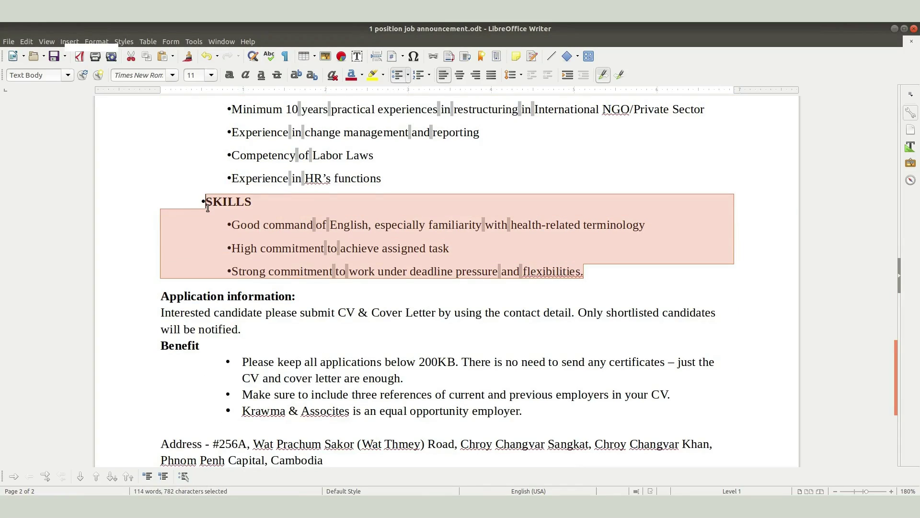
Paste the SKILLS block into the position's skills entry in BongThom, indent its three lines under the heading, and add it
key(alt+Tab)
scroll(318, 313, up, 3)
click(287, 203)
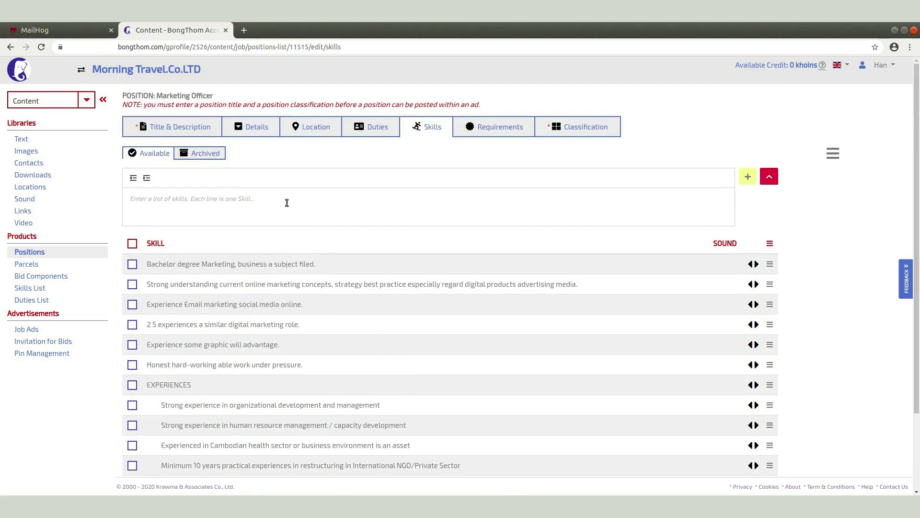
key(ctrl+v)
drag(157, 208, 153, 227)
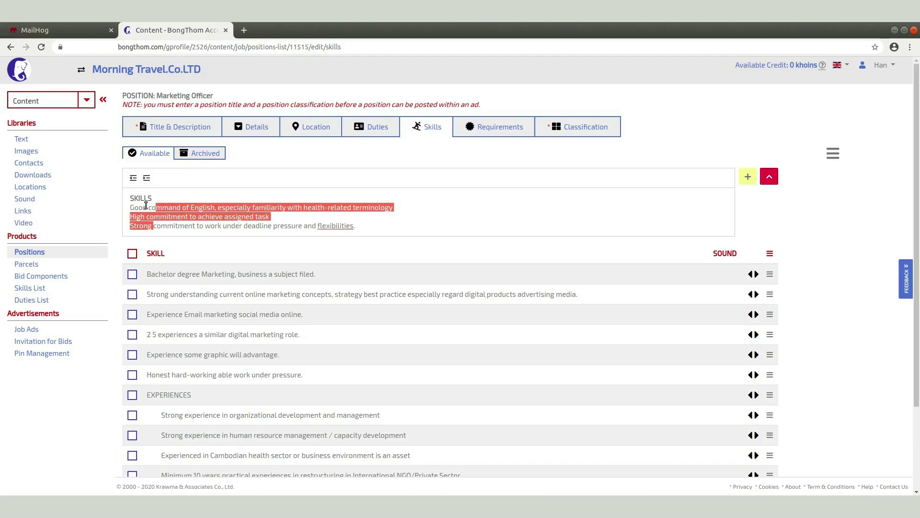
click(147, 179)
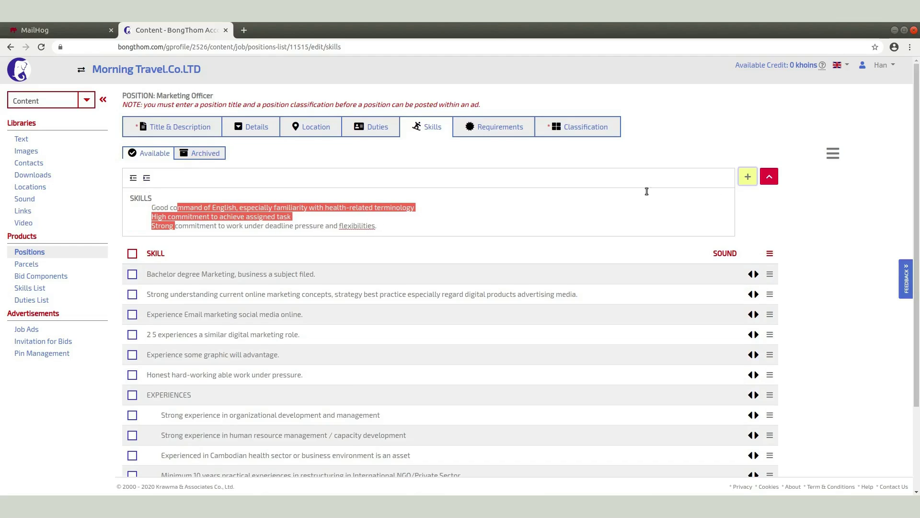
click(747, 176)
scroll(432, 328, down, 4)
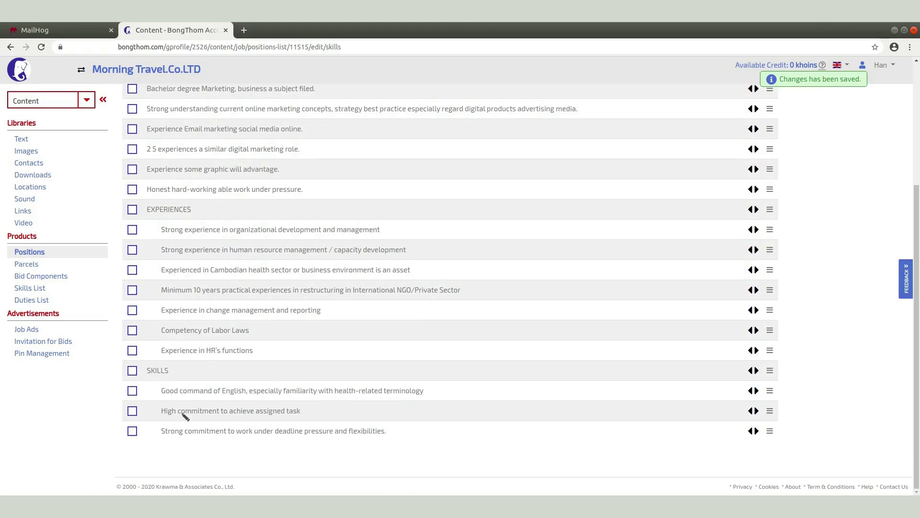
scroll(201, 271, up, 4)
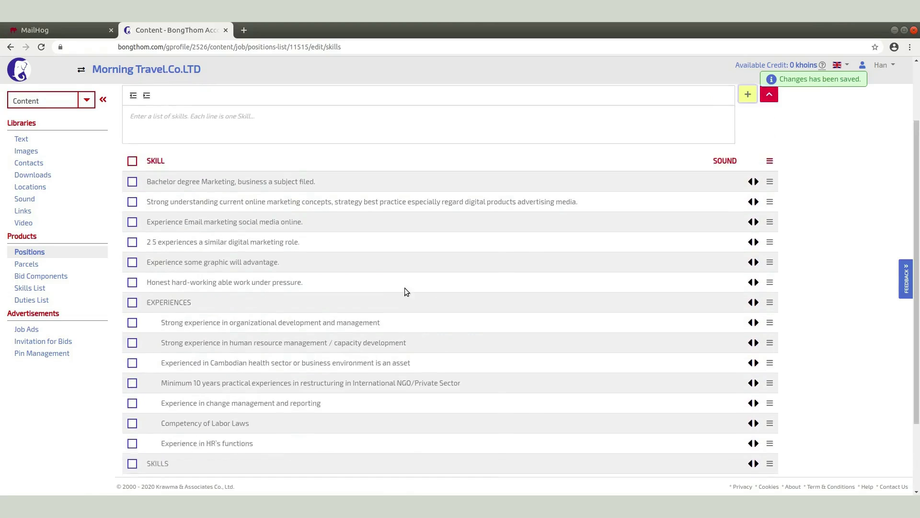
In the position's requirements, set the qualification level to Bachelors
click(509, 134)
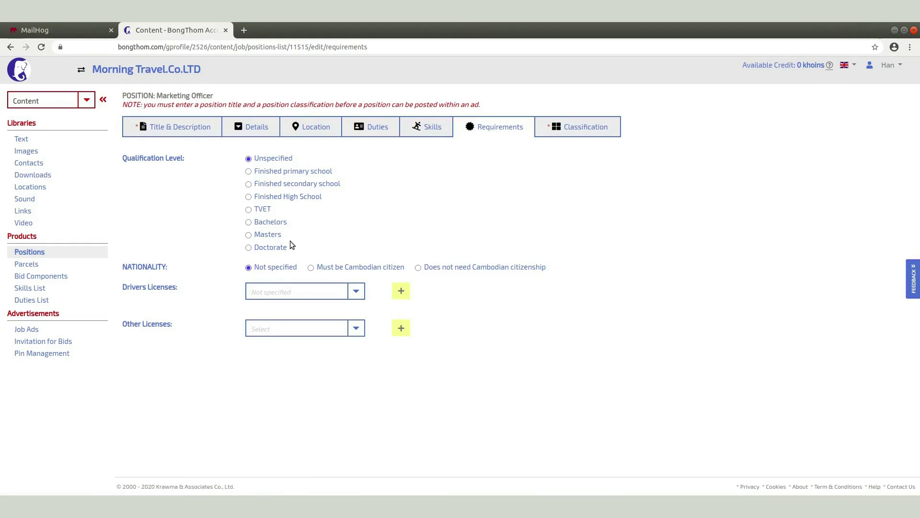
click(268, 222)
click(273, 236)
click(273, 198)
click(271, 225)
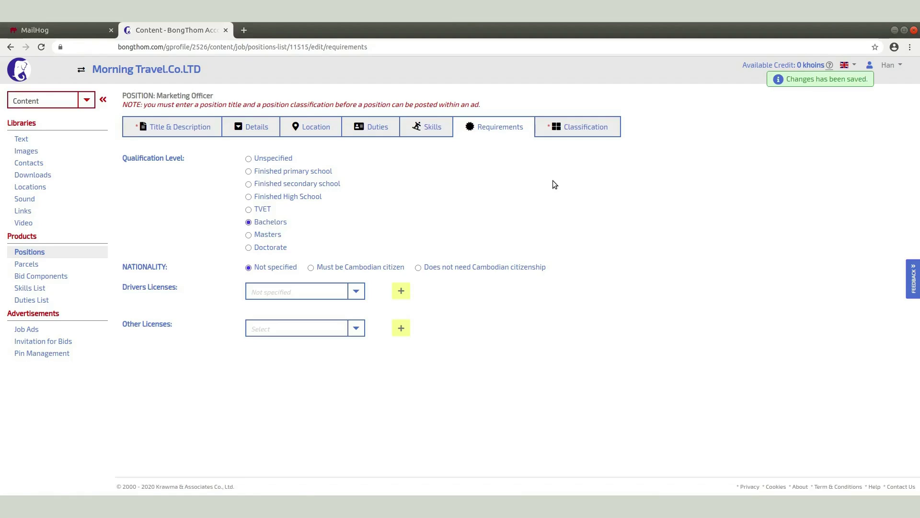
Add the Business Administration category to the position's classification
click(582, 129)
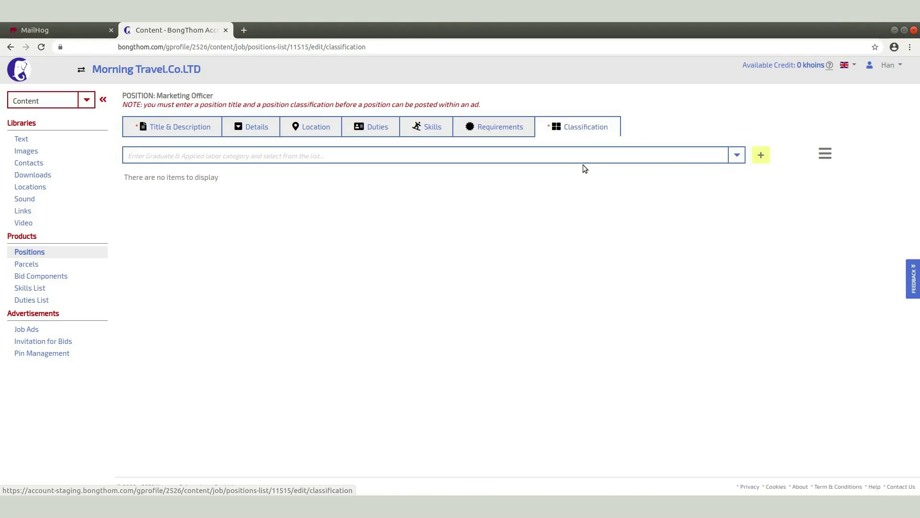
click(527, 160)
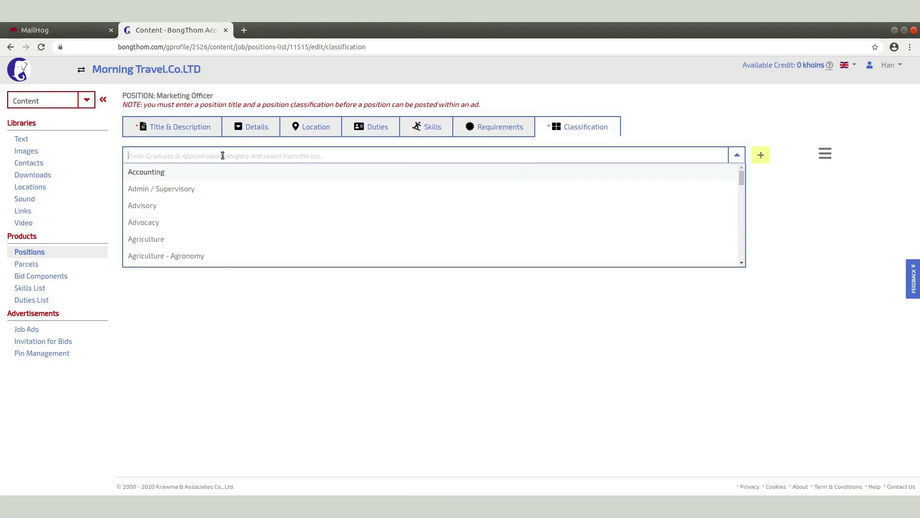
text(bu)
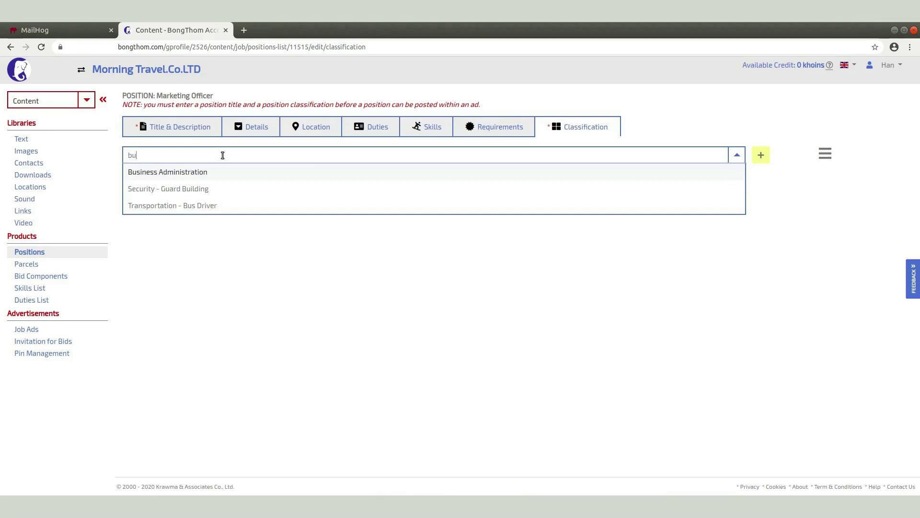
click(184, 173)
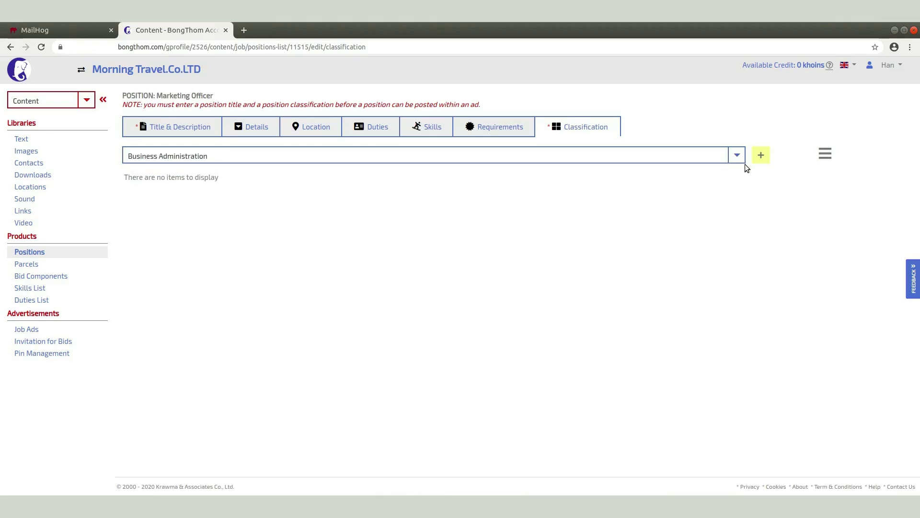
click(760, 155)
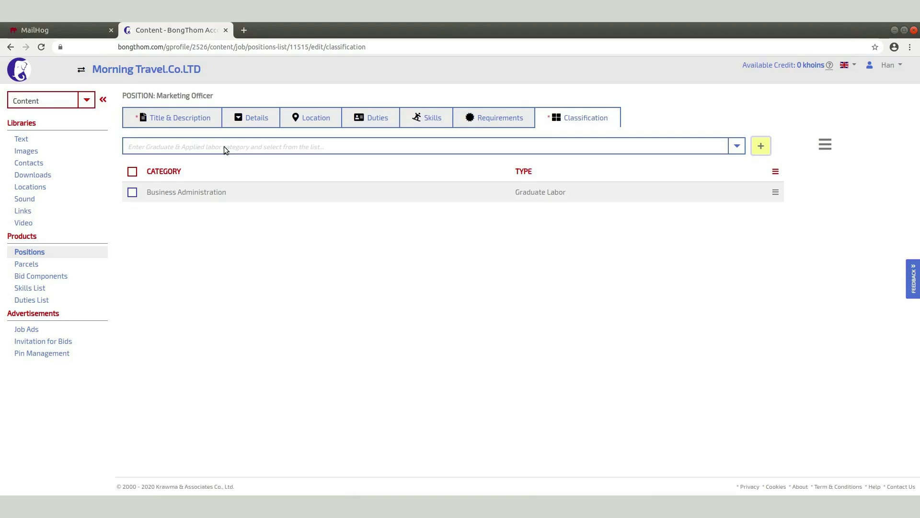
Add Sales / Marketing as a second classification category and return to the list of positions
click(194, 147)
text(mark)
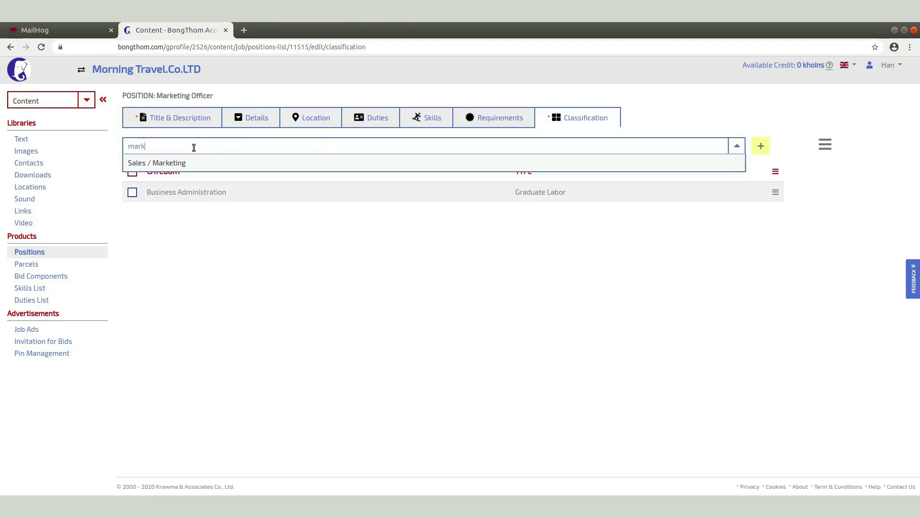
click(183, 165)
click(755, 150)
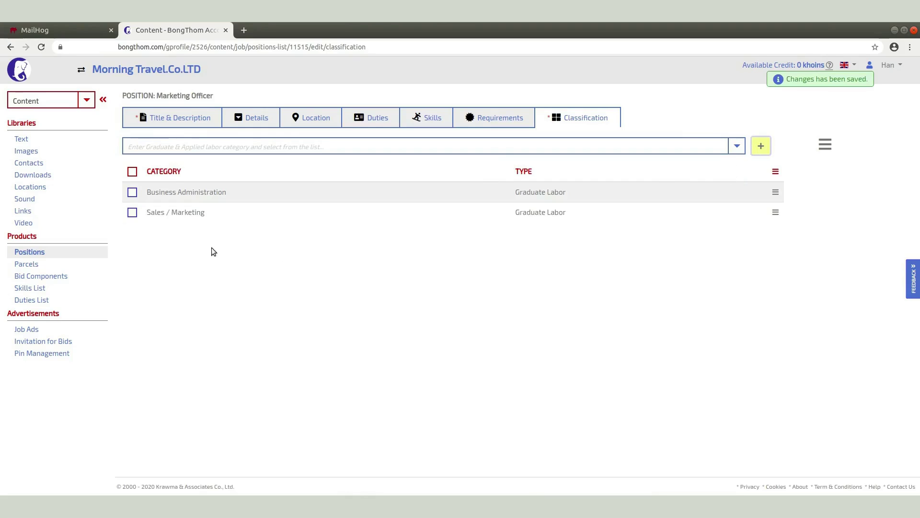
click(22, 254)
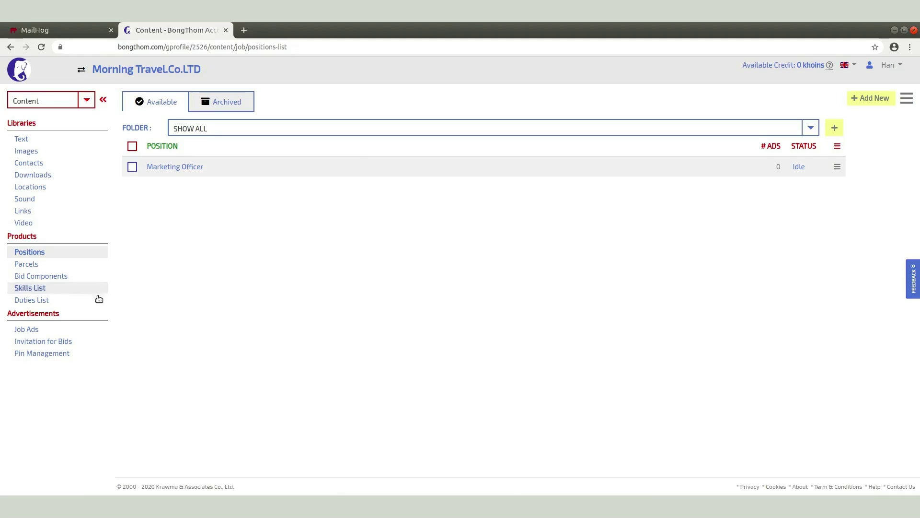
Create a new job ad and clone the Marketing Officer position from the position library into it
click(30, 329)
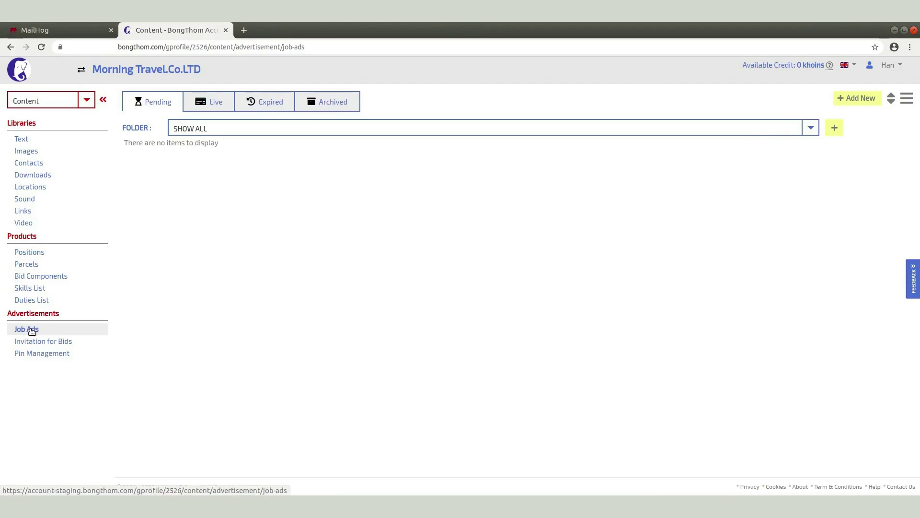
click(862, 99)
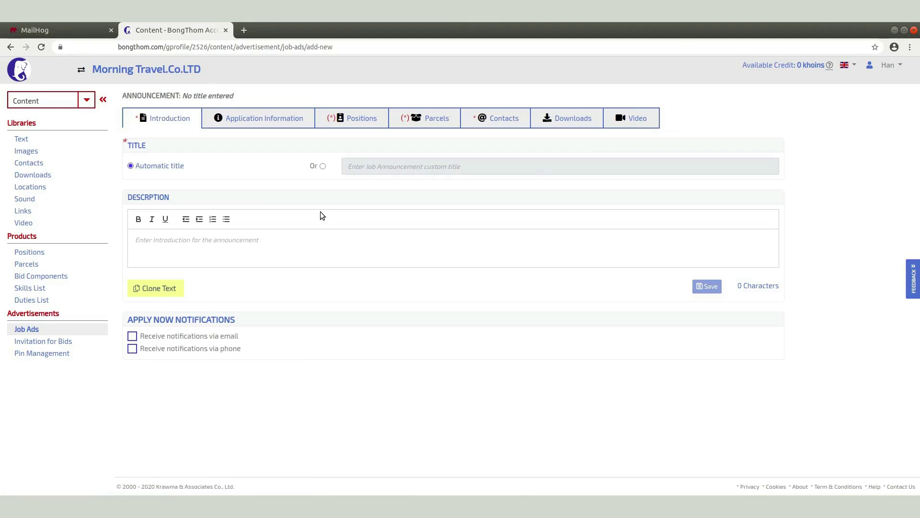
click(363, 119)
click(249, 147)
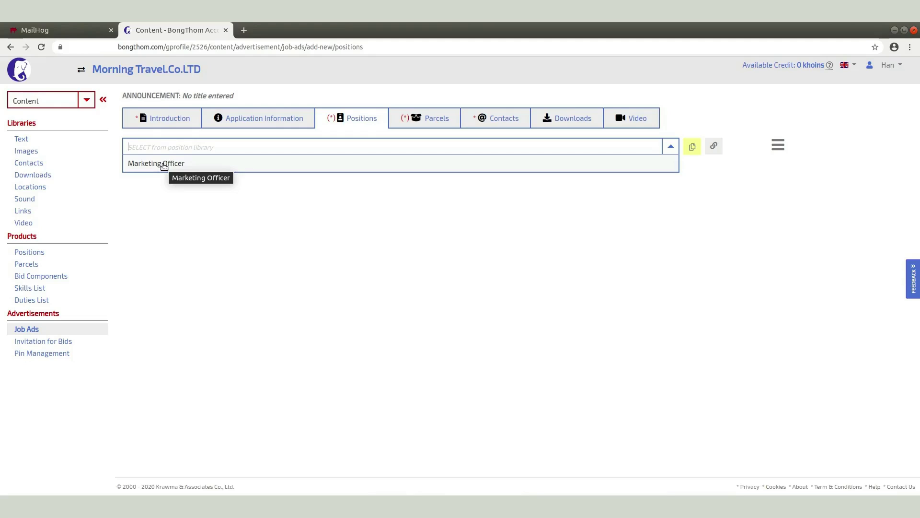
click(160, 163)
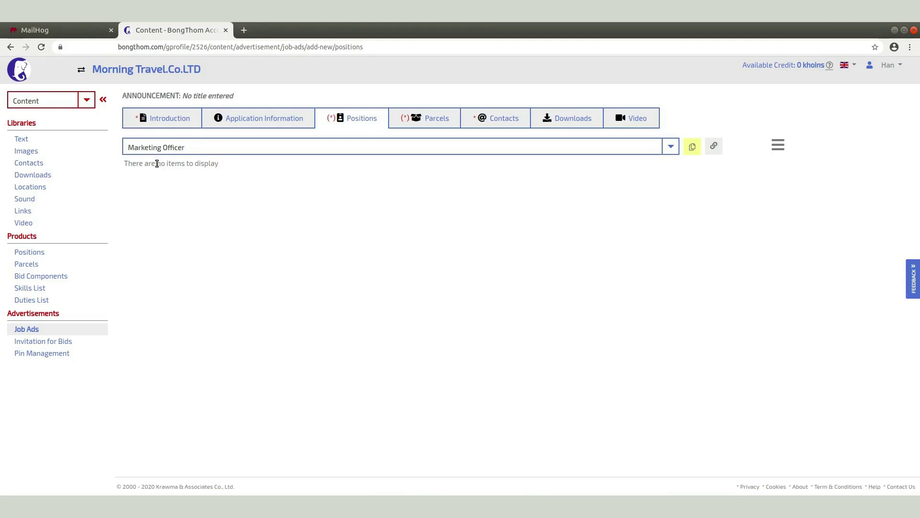
click(692, 149)
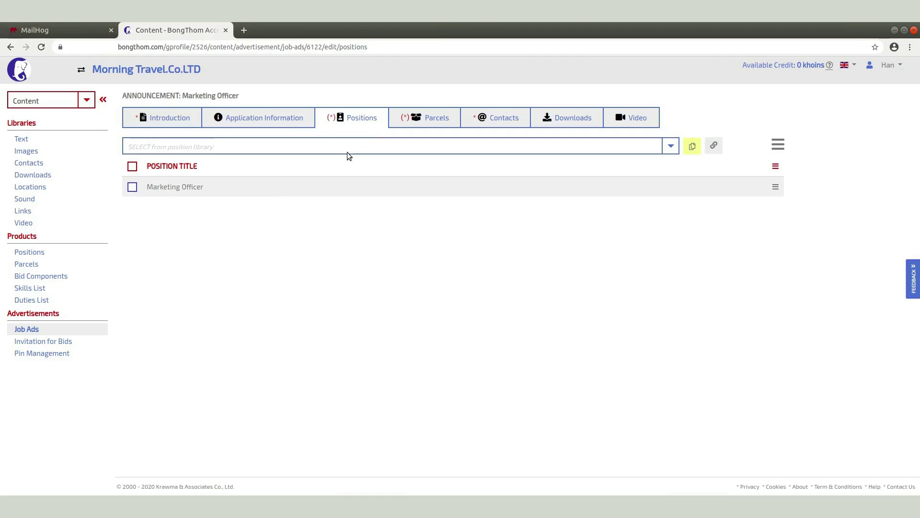
Copy the two Background paragraphs from the LibreOffice Writer document into the ad's introduction description in BongThom, removing the blank line between them
click(166, 118)
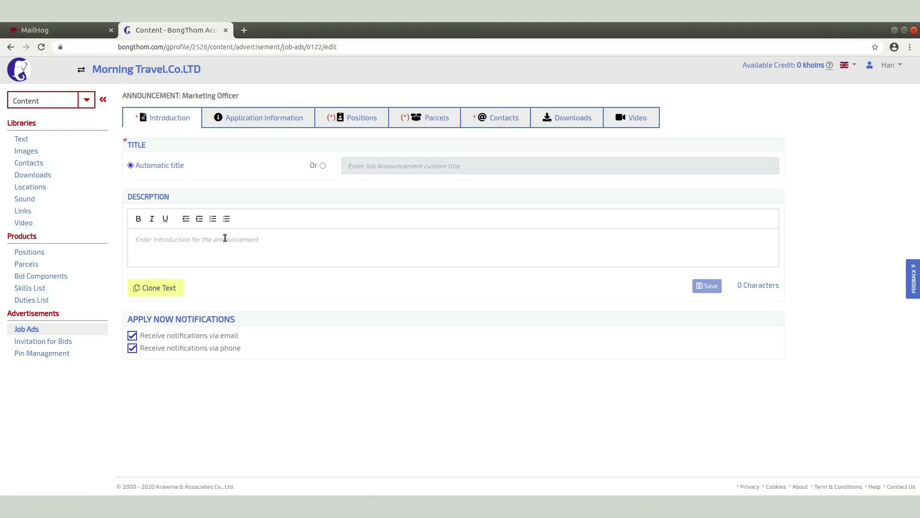
key(alt+Tab)
scroll(381, 330, up, 4)
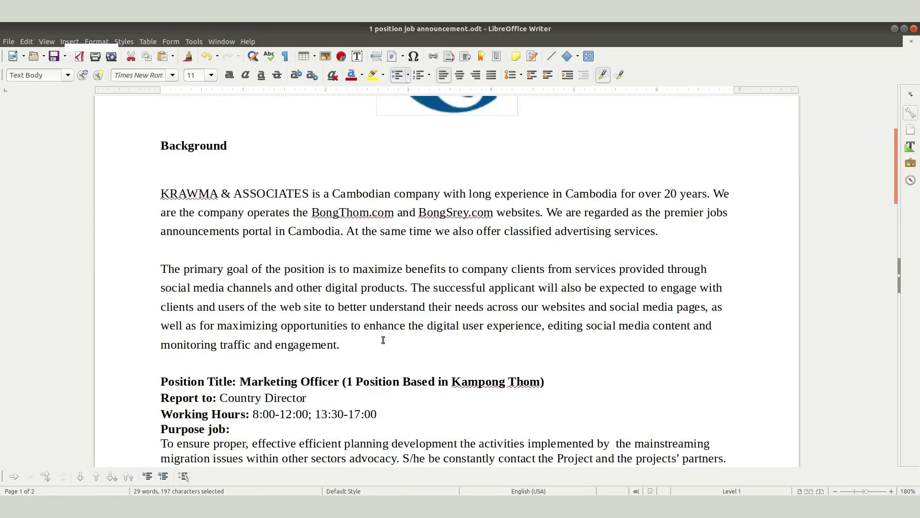
drag(349, 344, 161, 192)
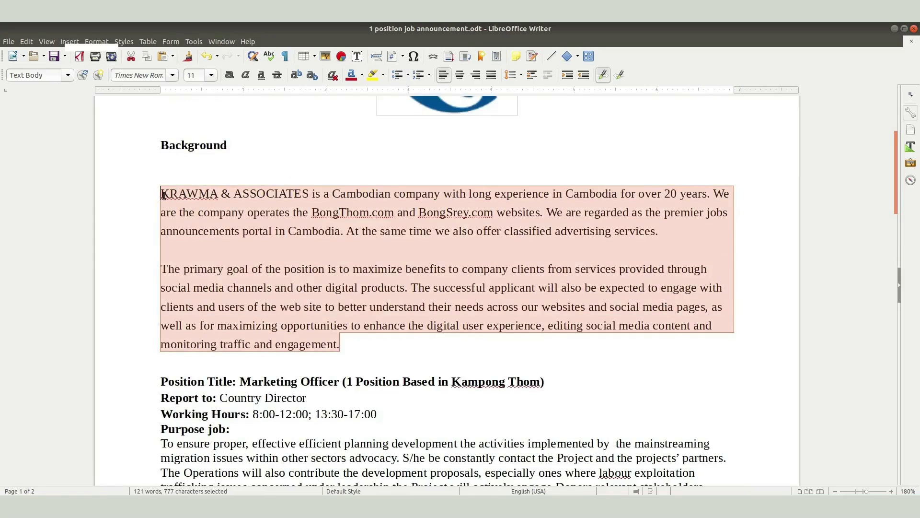
key(alt+Tab)
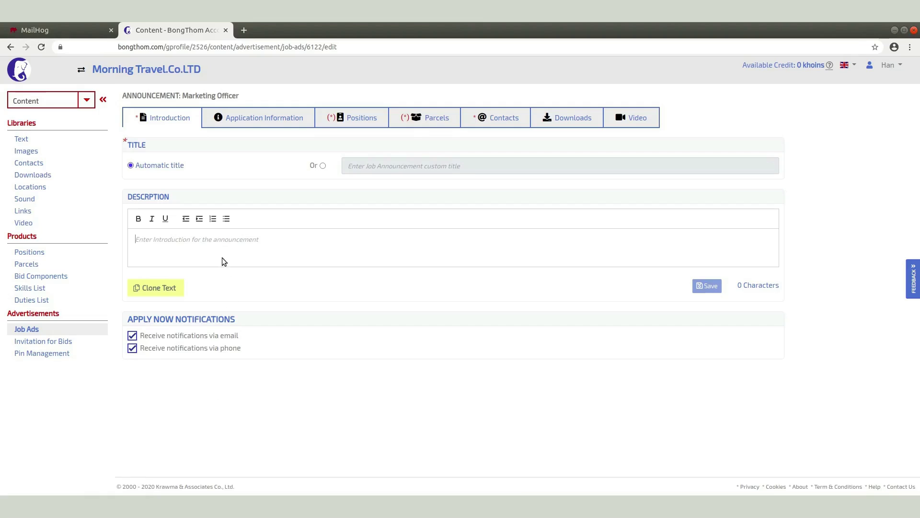
click(217, 245)
key(ctrl+v)
click(191, 258)
key(BackSpace)
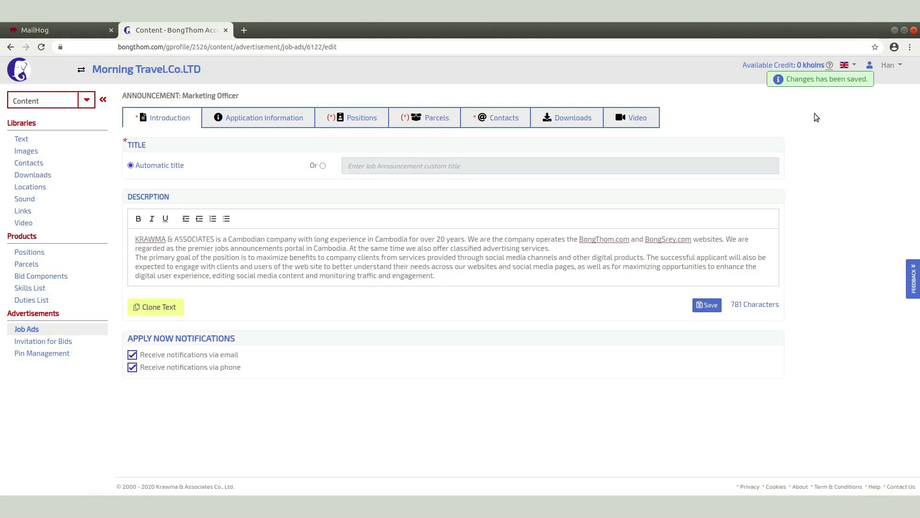
Copy the Application information paragraph from the Writer document into the ad's application information in BongThom
click(257, 118)
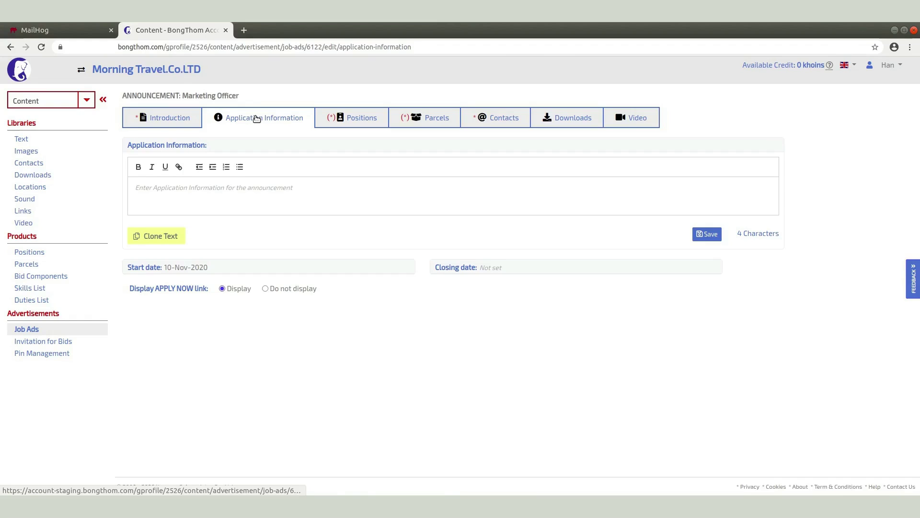
key(alt+Tab)
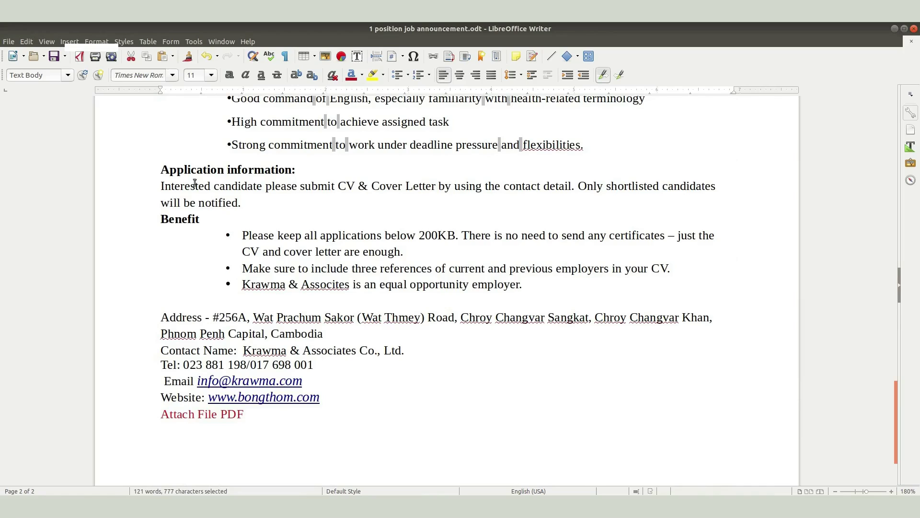
drag(241, 203, 161, 187)
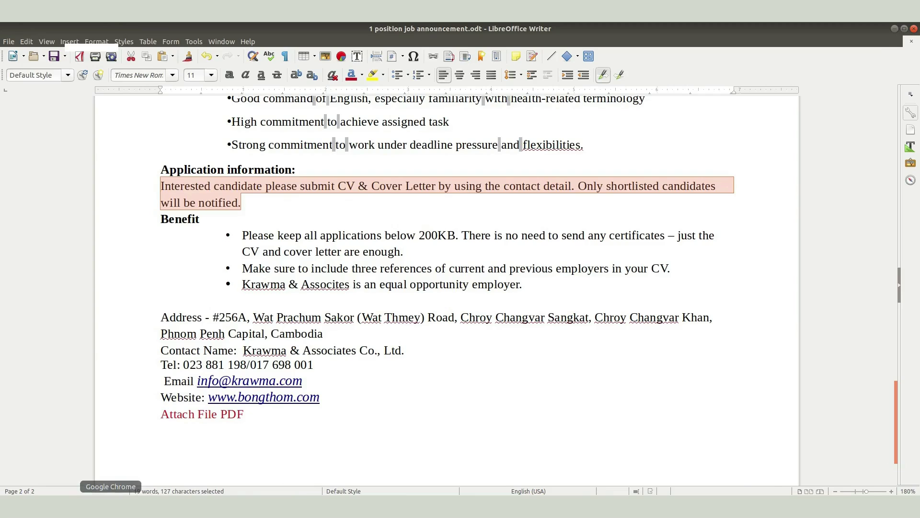
click(111, 506)
click(241, 190)
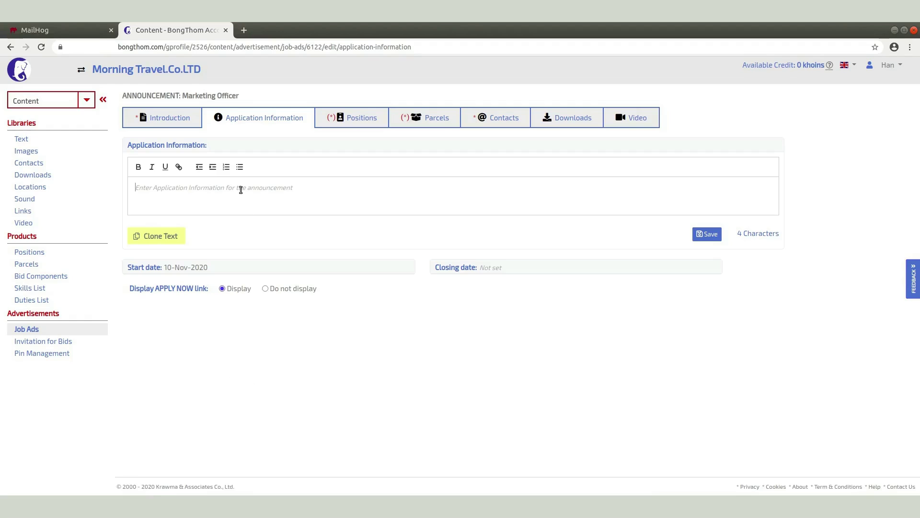
key(ctrl+v)
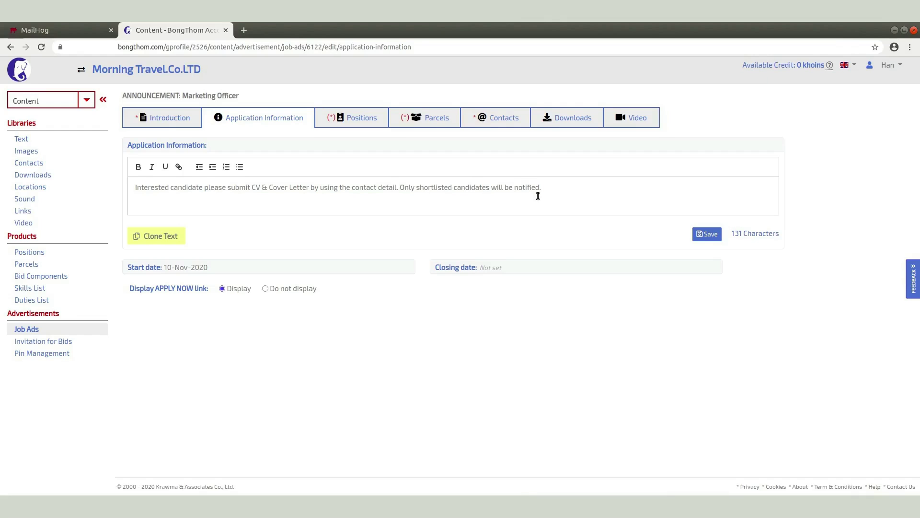
Add Morning Travel.Co.LTD's e-mail and phone entries from the contacts library to the ad's contacts
click(366, 123)
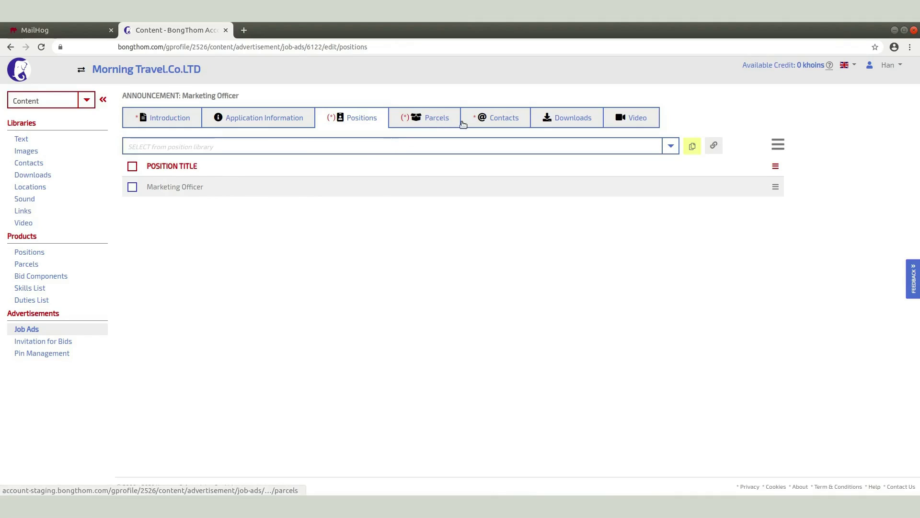
click(505, 121)
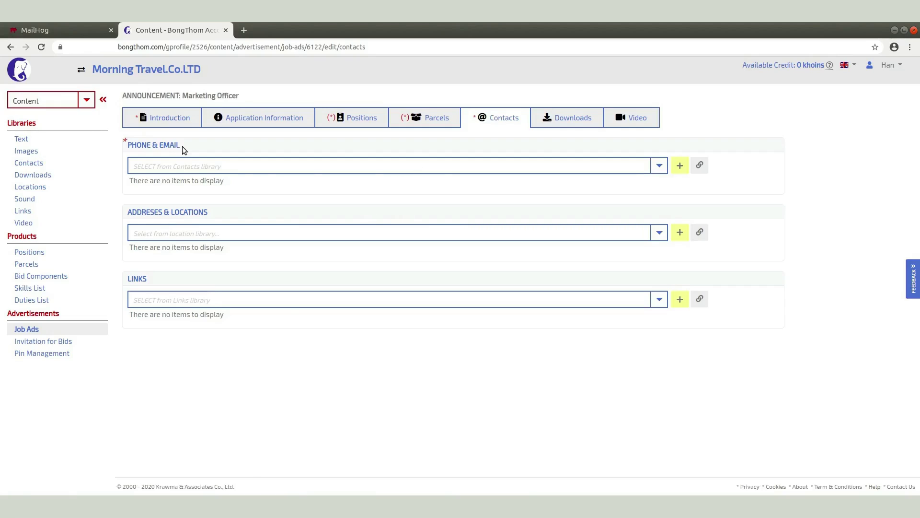
click(420, 166)
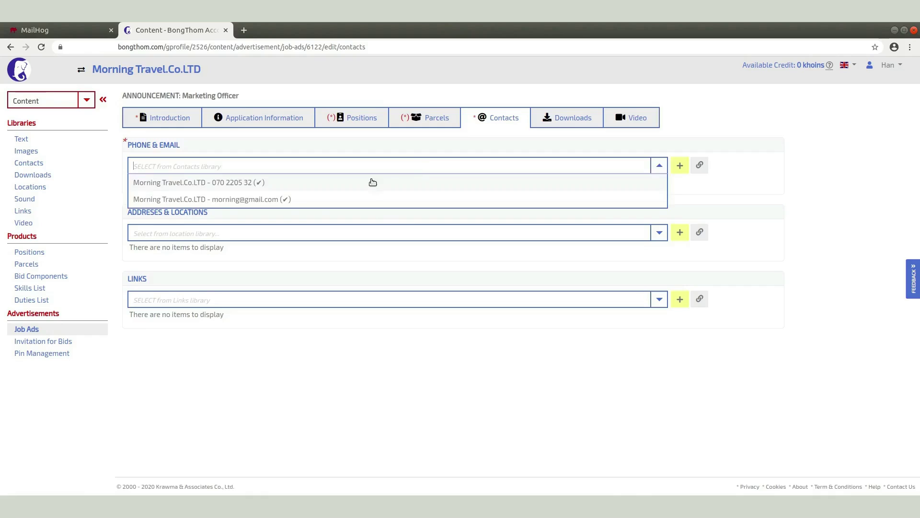
click(235, 200)
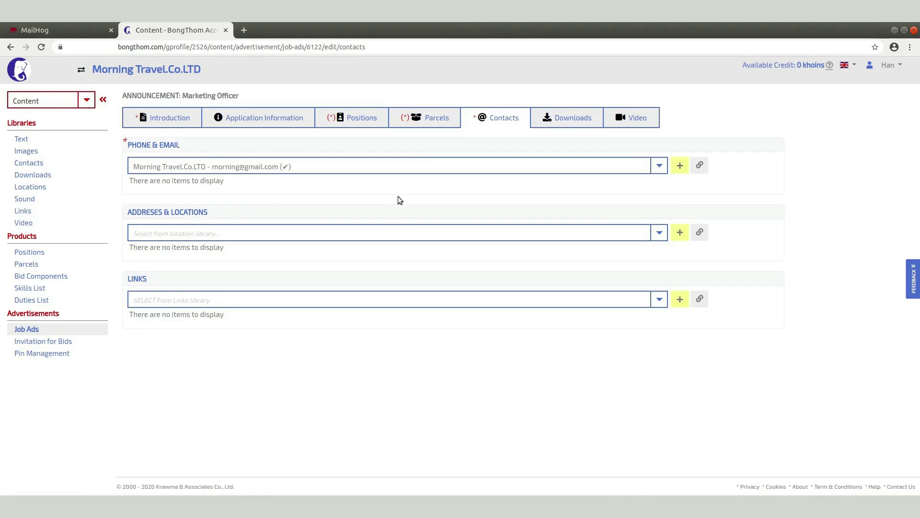
click(679, 165)
click(253, 168)
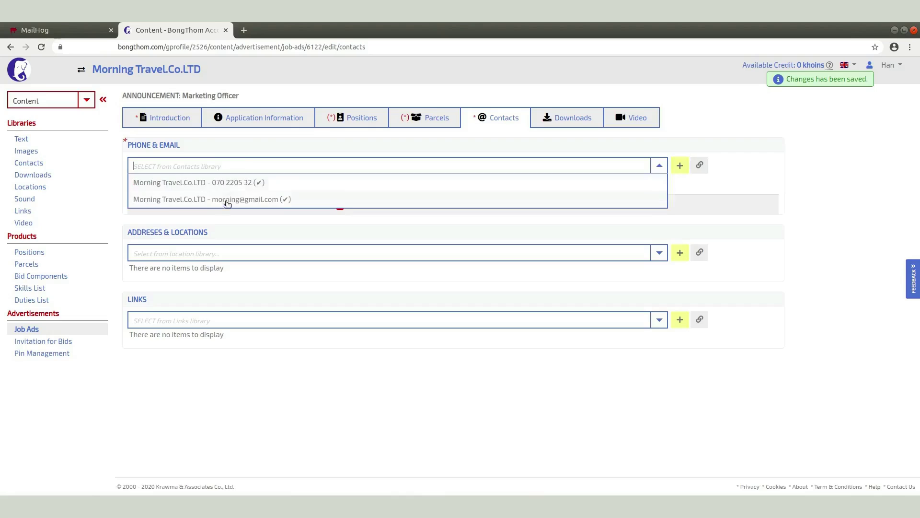
click(226, 186)
click(680, 165)
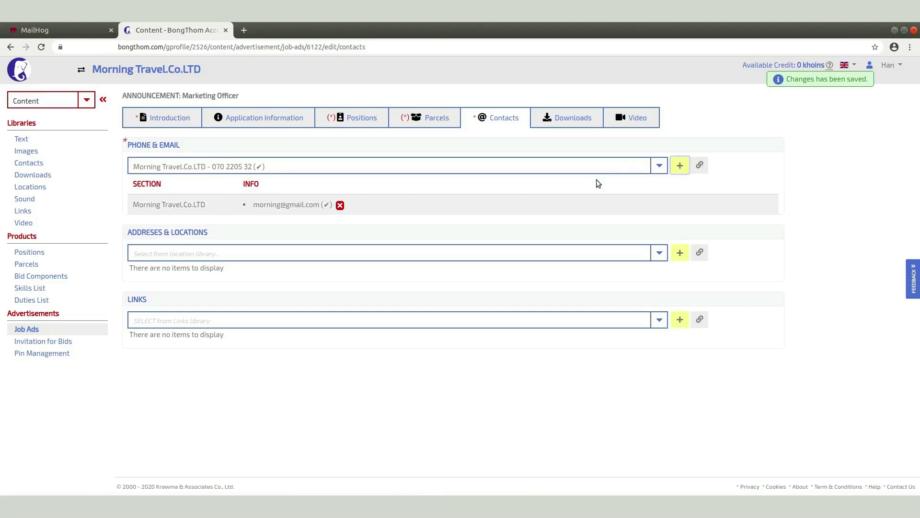
Add the New Address entry from the location library to the ad's addresses and locations
click(219, 263)
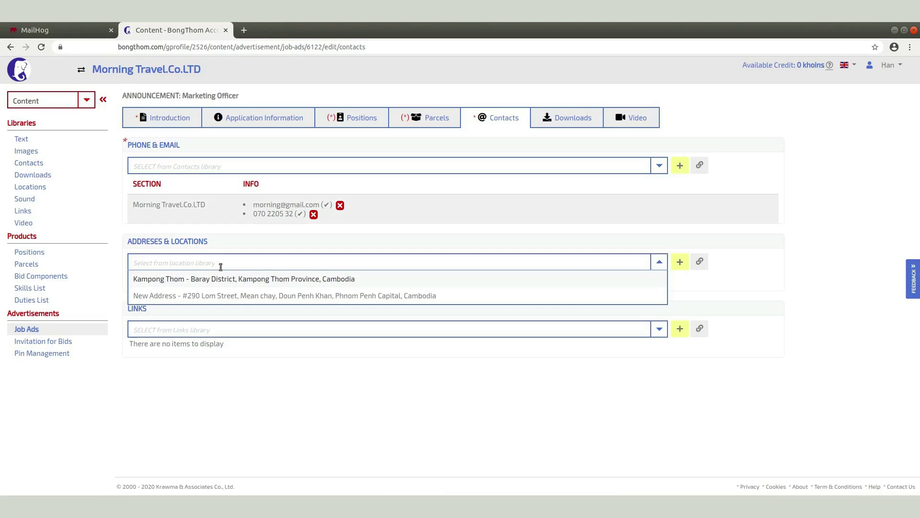
click(212, 300)
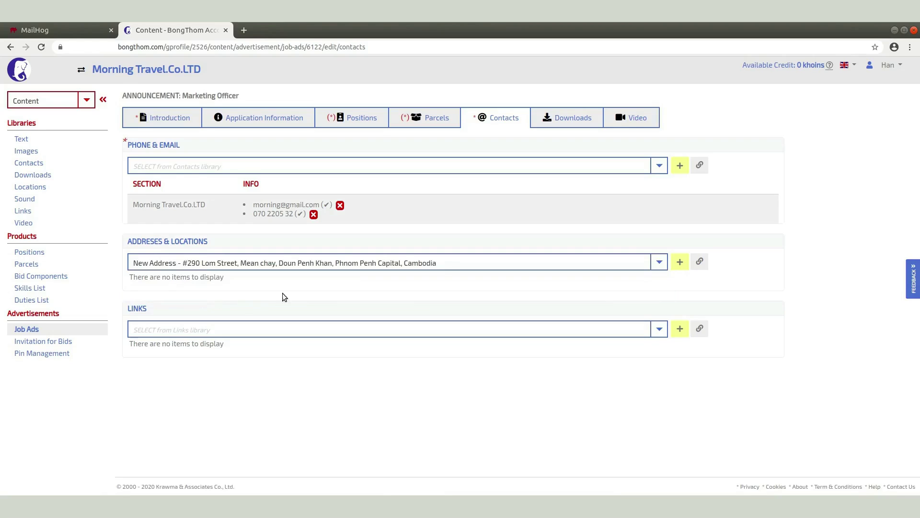
click(679, 261)
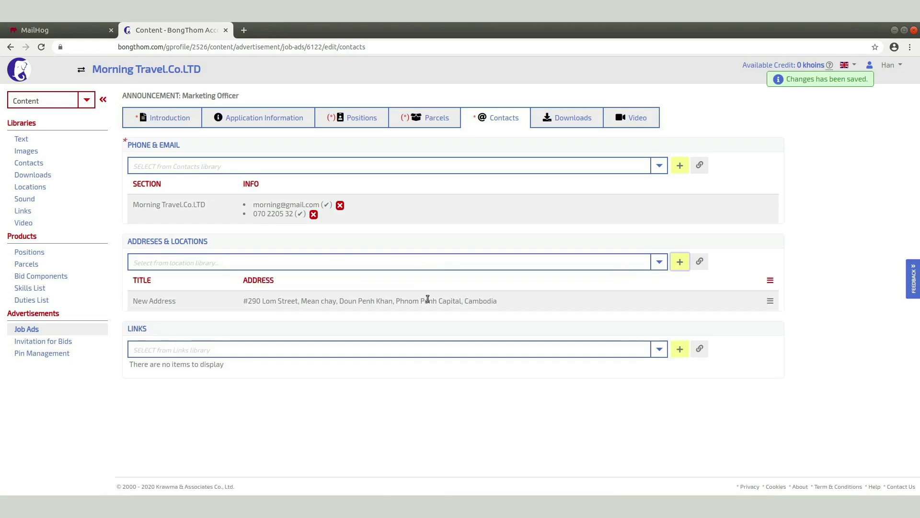
click(168, 349)
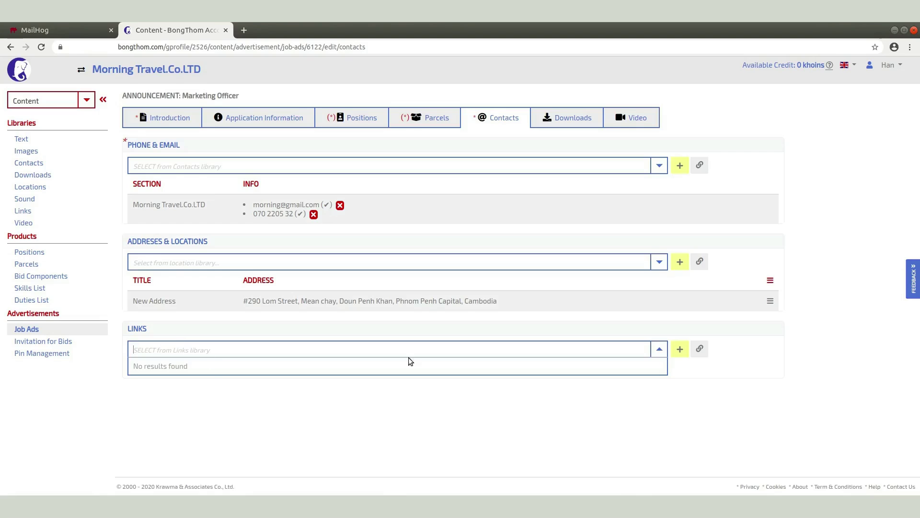
click(701, 351)
click(700, 351)
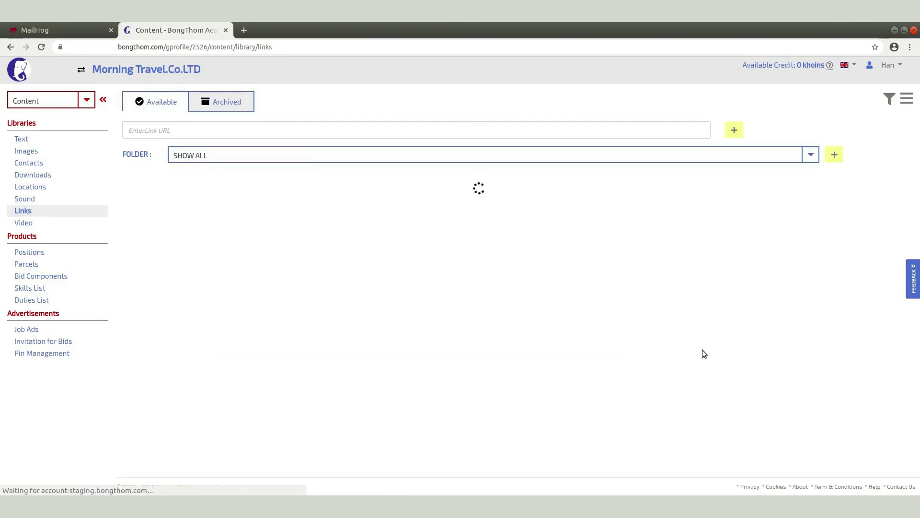
click(154, 128)
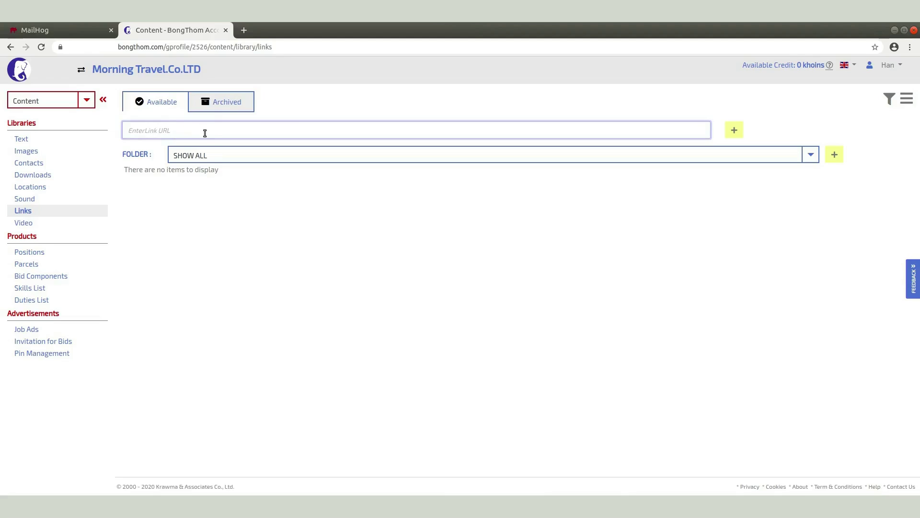
text(www.ip)
text(-culture.com)
click(734, 129)
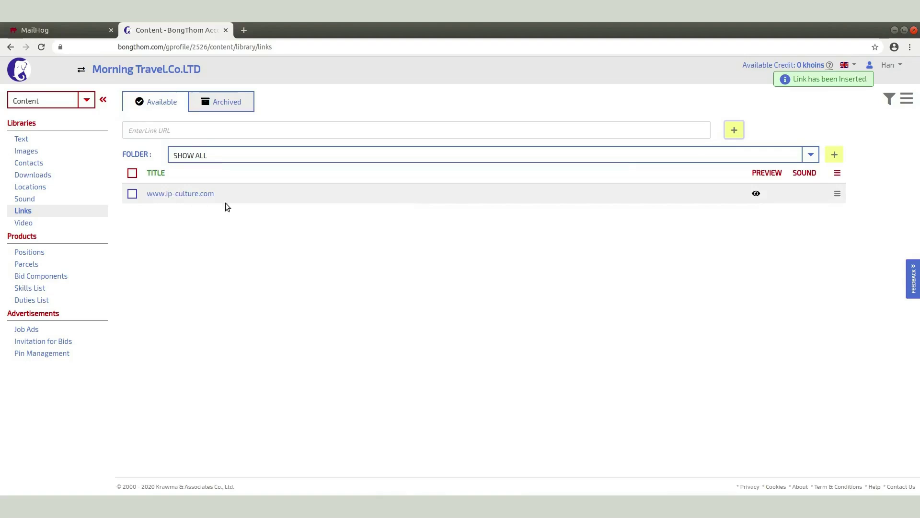
click(28, 330)
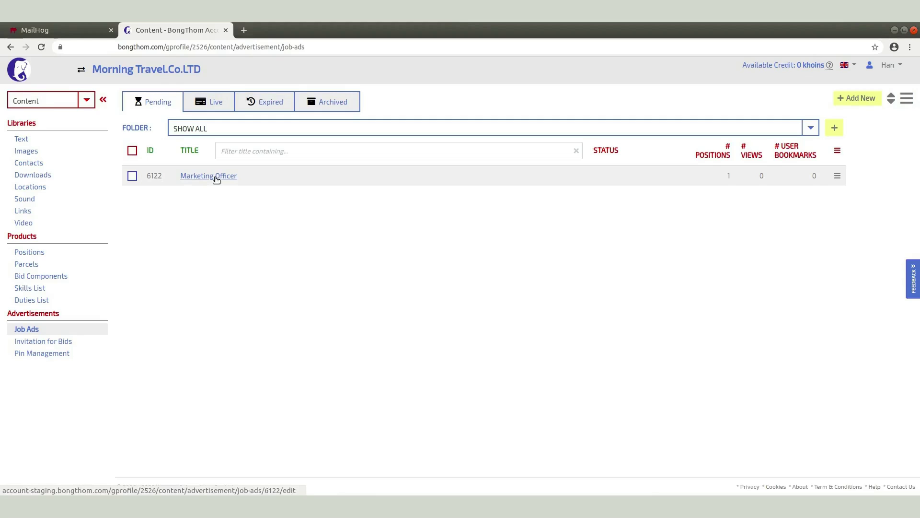
click(216, 176)
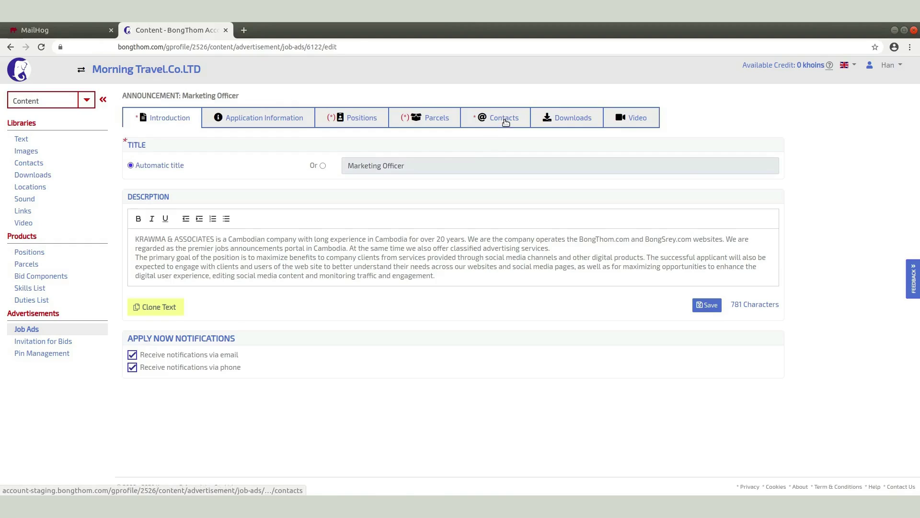
click(506, 122)
click(232, 350)
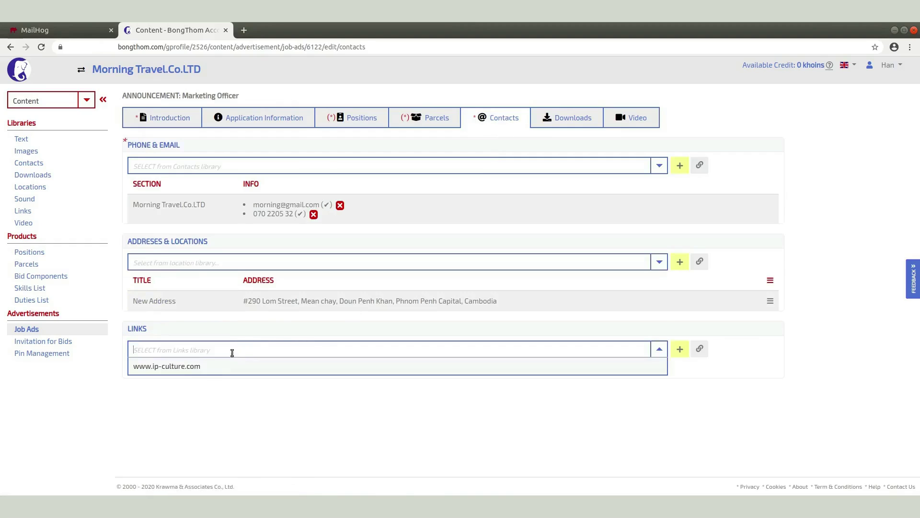
click(178, 366)
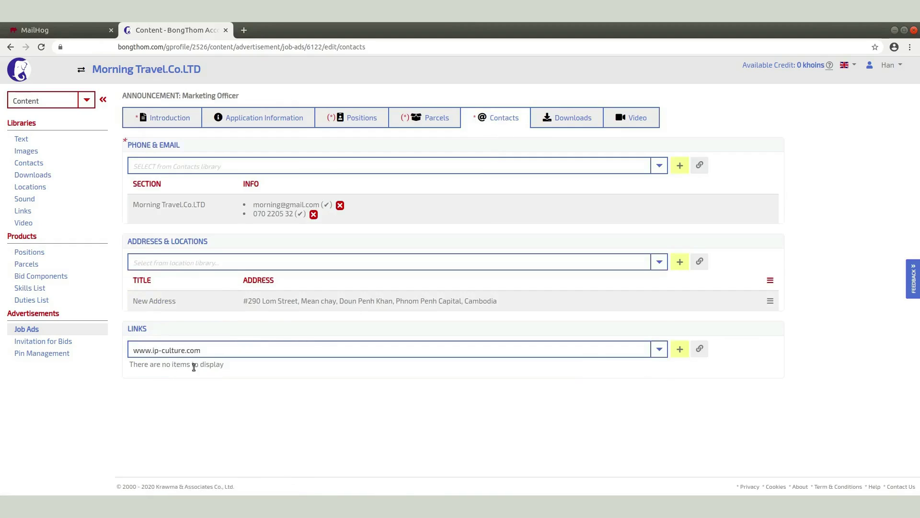
click(680, 351)
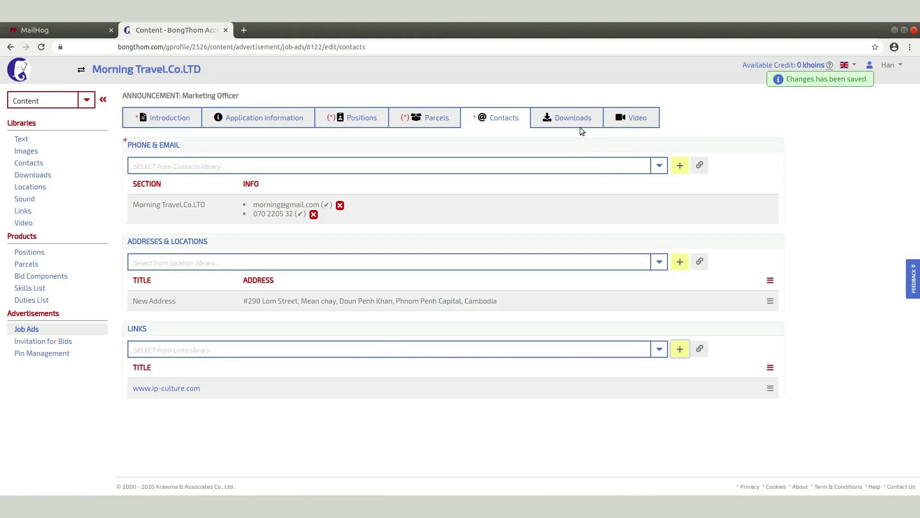
Go from the ad's downloads section to the Downloads library and upload TOR of this position.pdf from the Desktop's Same Doc folder
click(581, 125)
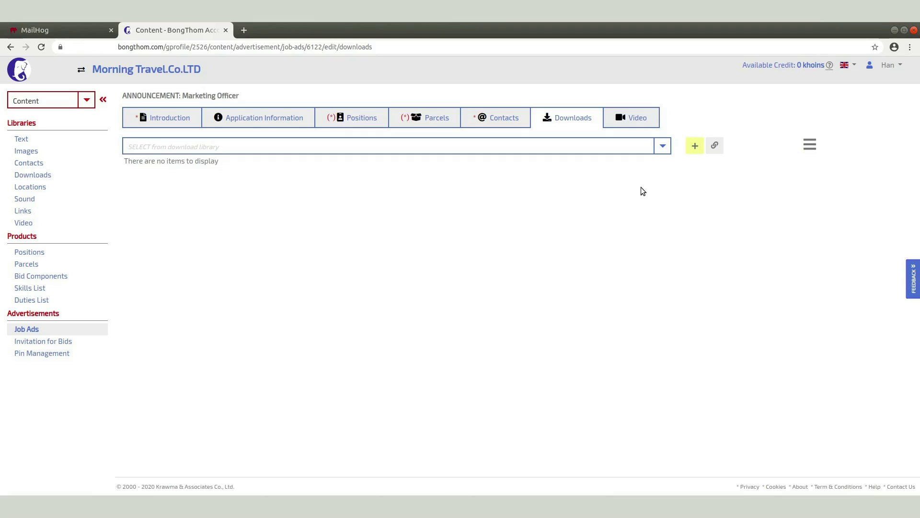
click(715, 146)
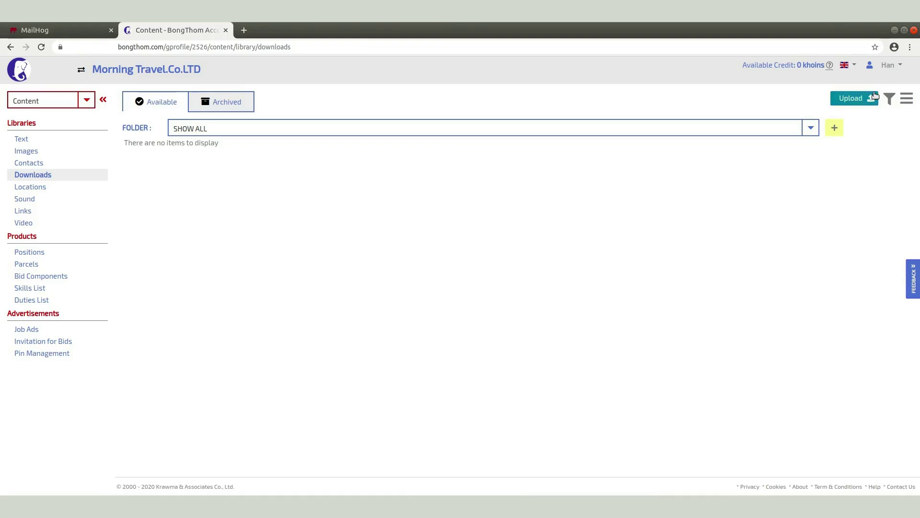
click(851, 98)
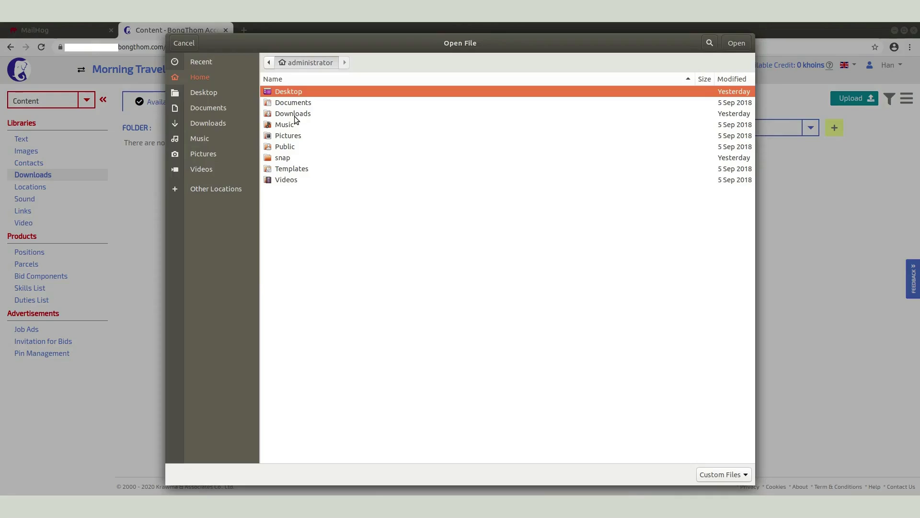
double_click(290, 91)
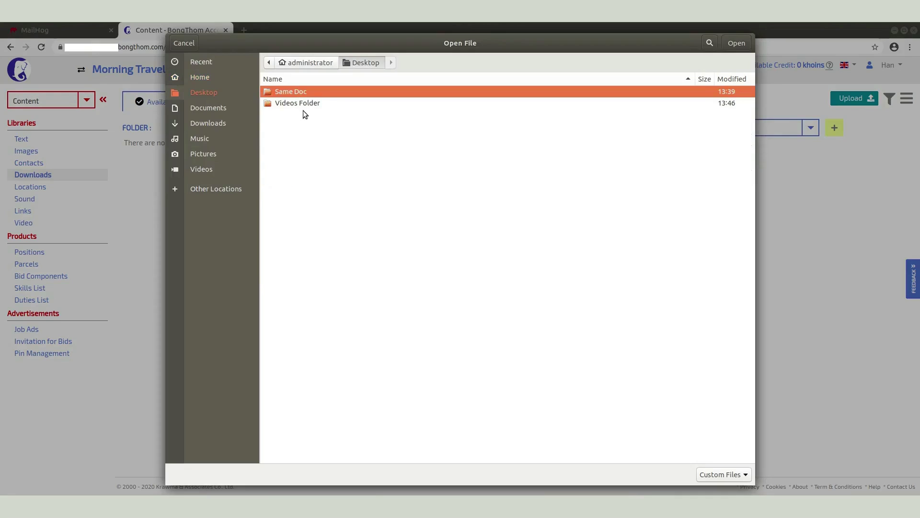
double_click(289, 92)
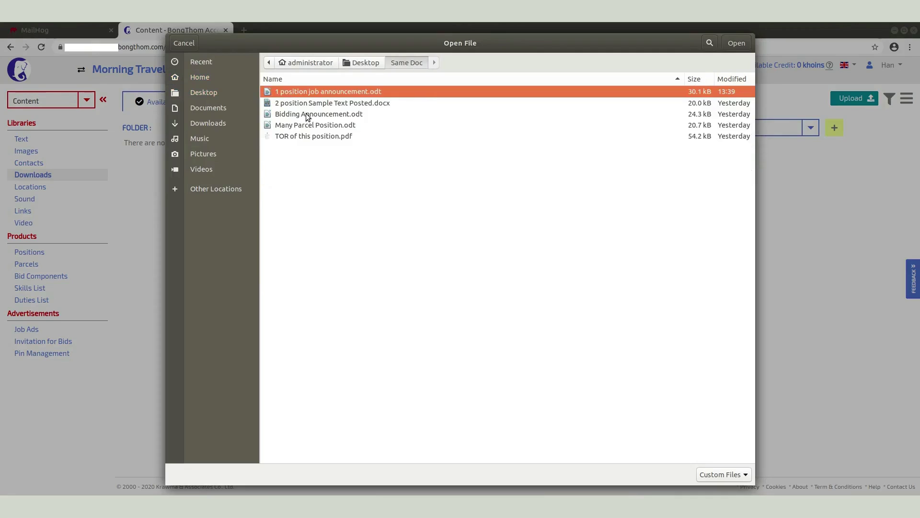
click(282, 138)
click(736, 42)
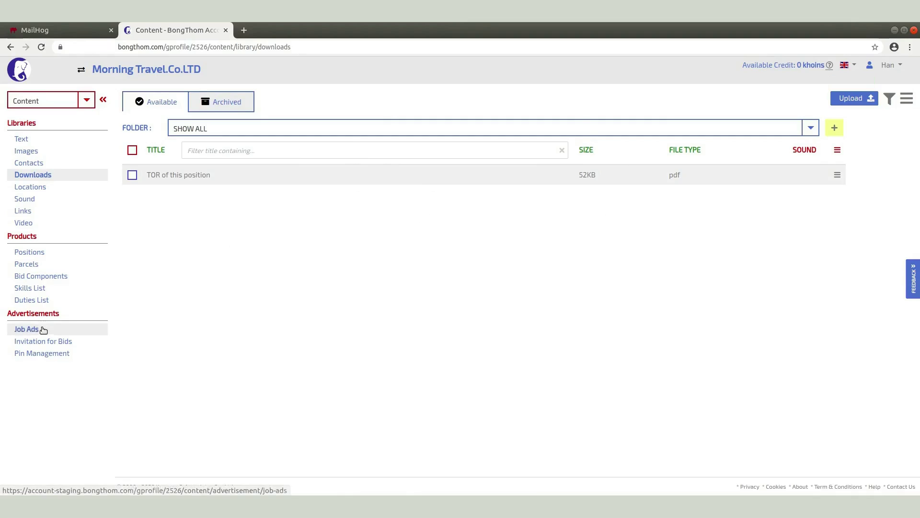
Reopen the Marketing Officer job ad and add TOR of this position from the download library to its downloads
click(26, 333)
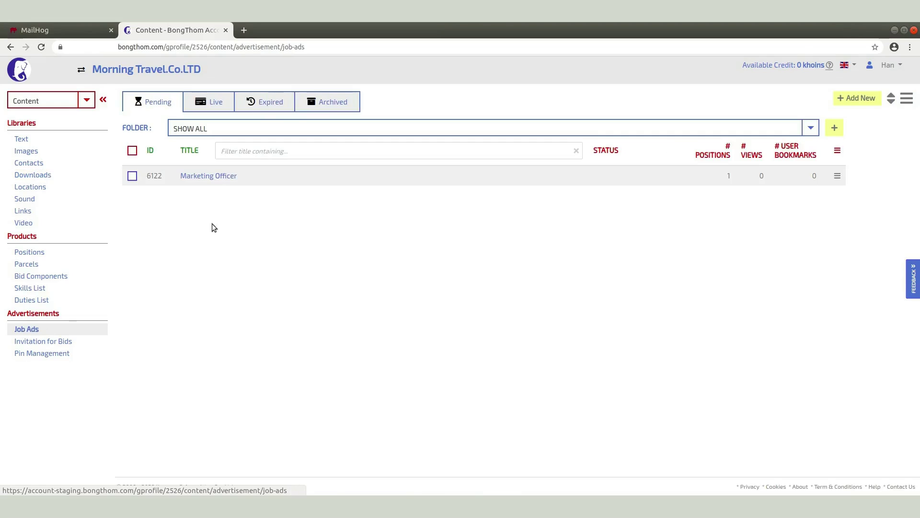
click(211, 176)
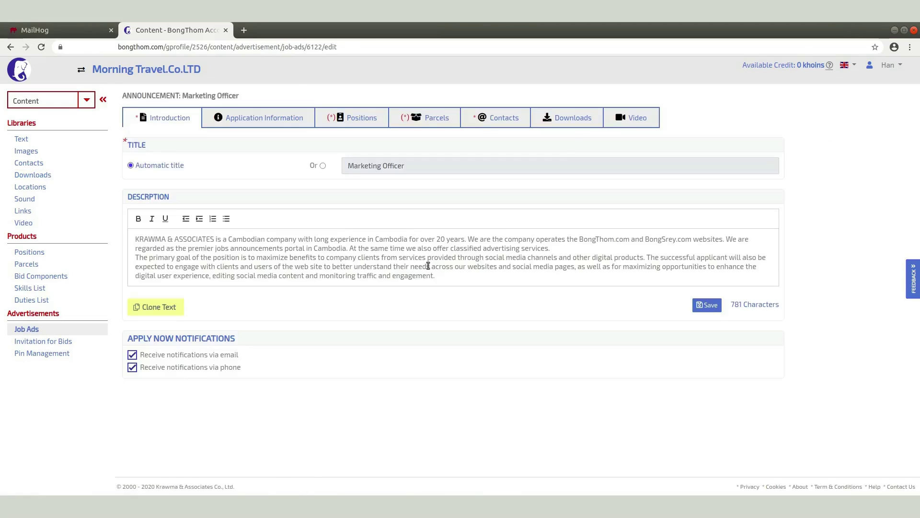
click(573, 119)
click(590, 147)
click(153, 164)
click(694, 147)
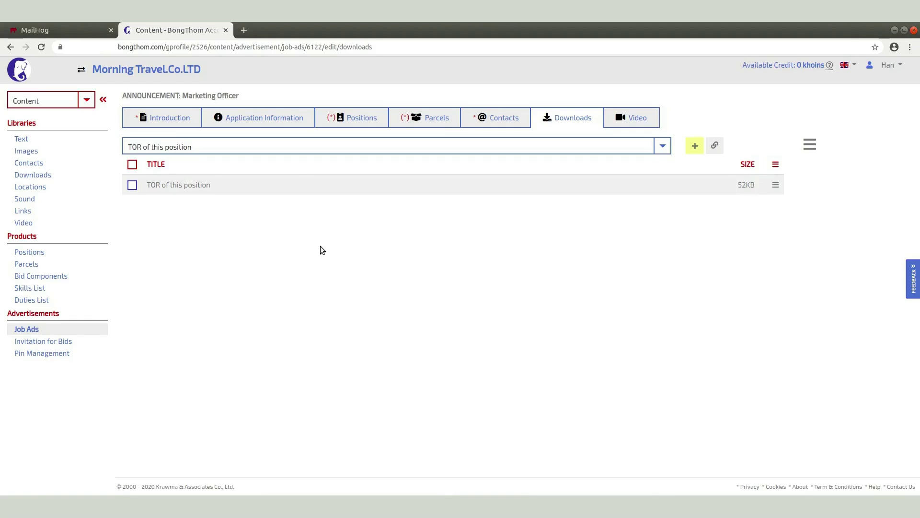
Review the ad's introduction, application information, positions, contacts and downloads sections
click(169, 121)
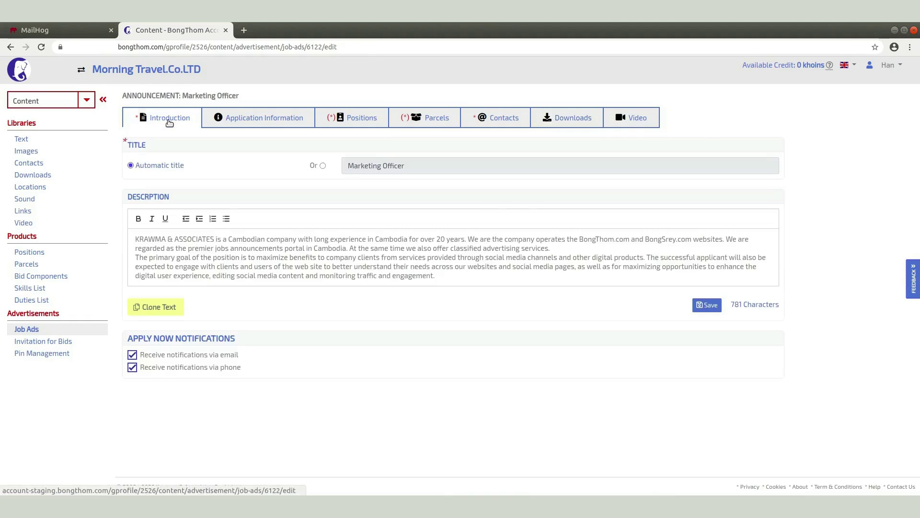
click(267, 119)
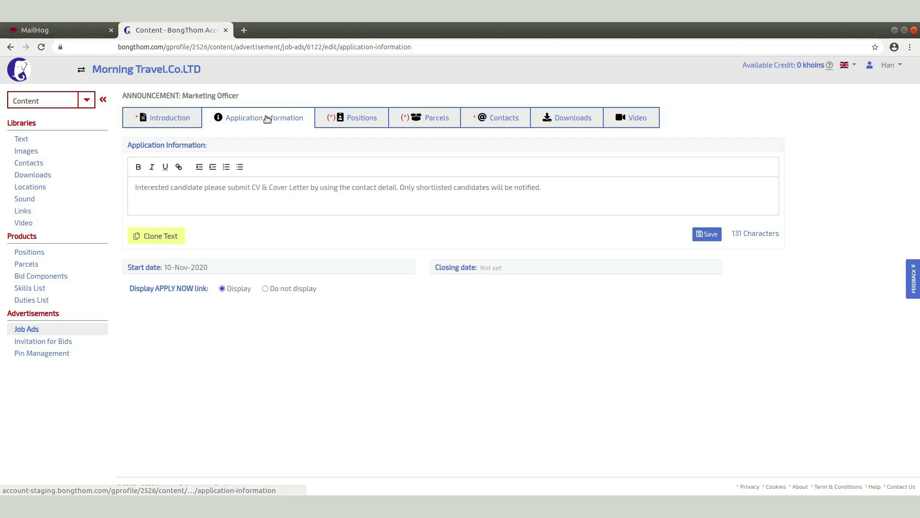
click(360, 121)
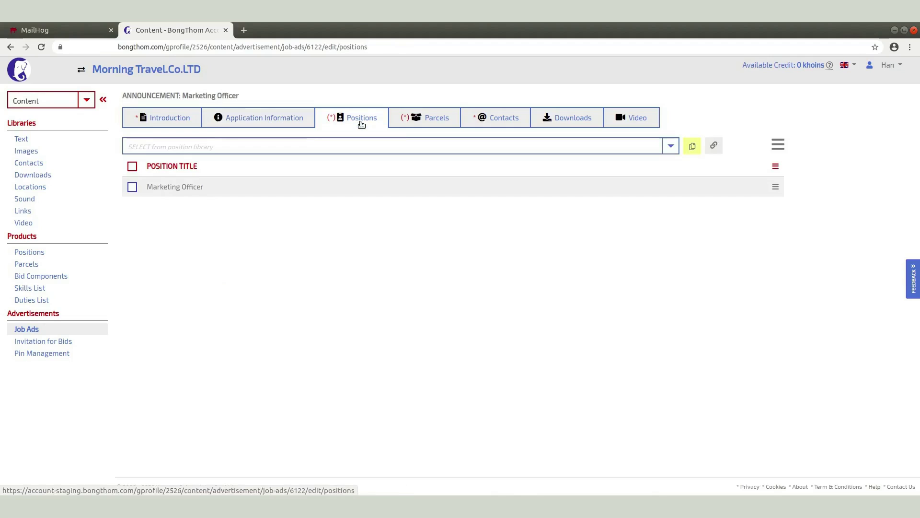
click(510, 124)
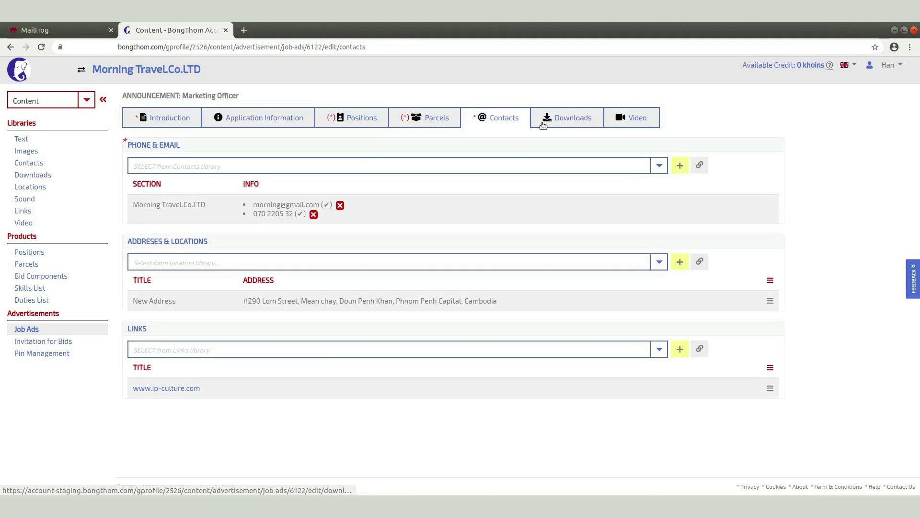
click(583, 123)
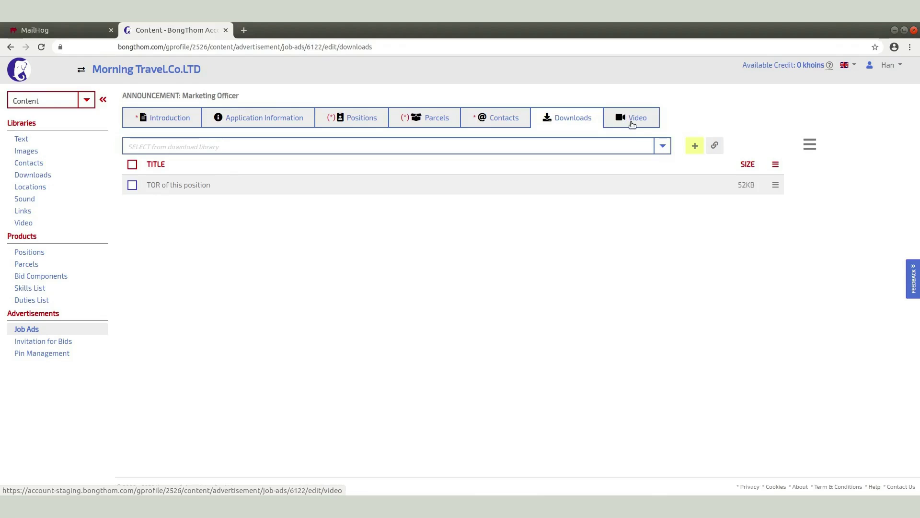
Return to the pending job ads and mark the Marketing Officer ad as complete
click(27, 330)
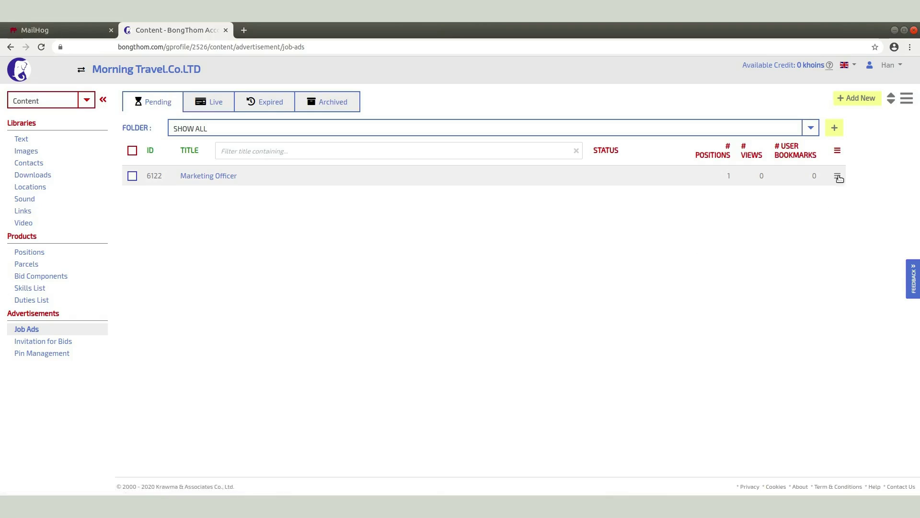
click(838, 177)
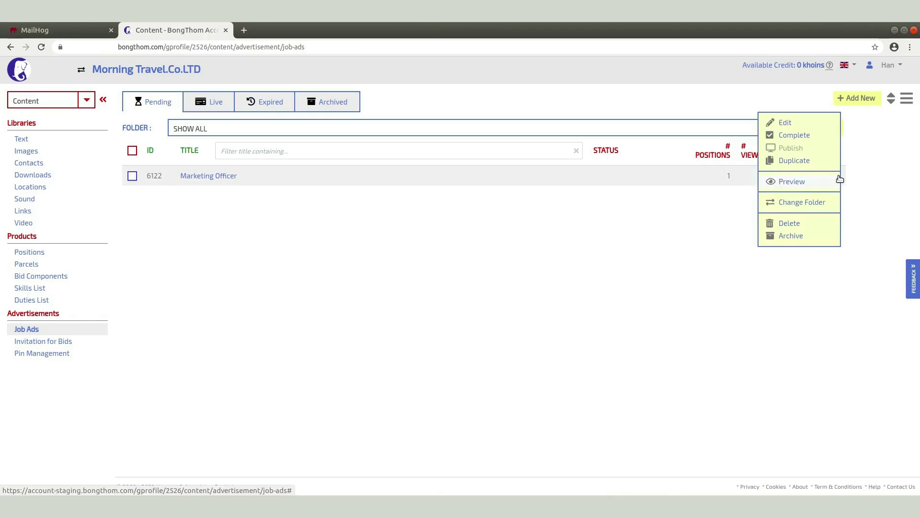
click(798, 137)
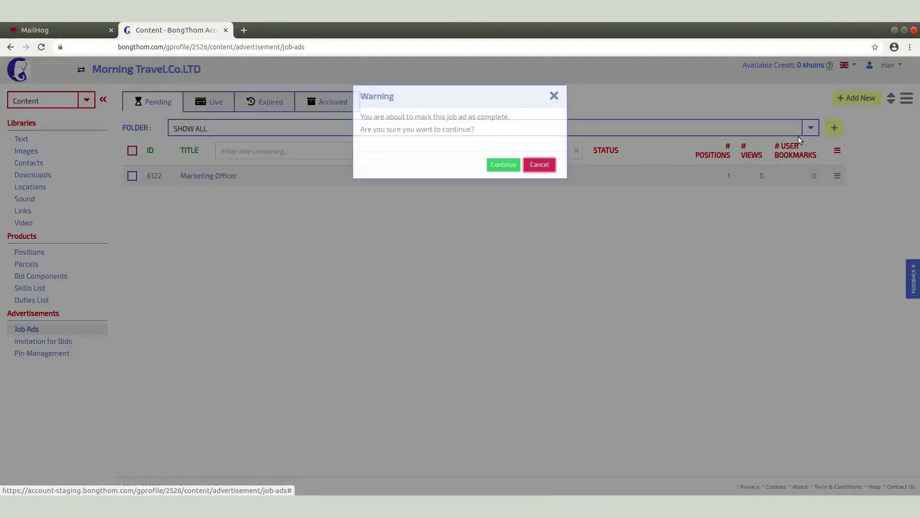
click(503, 166)
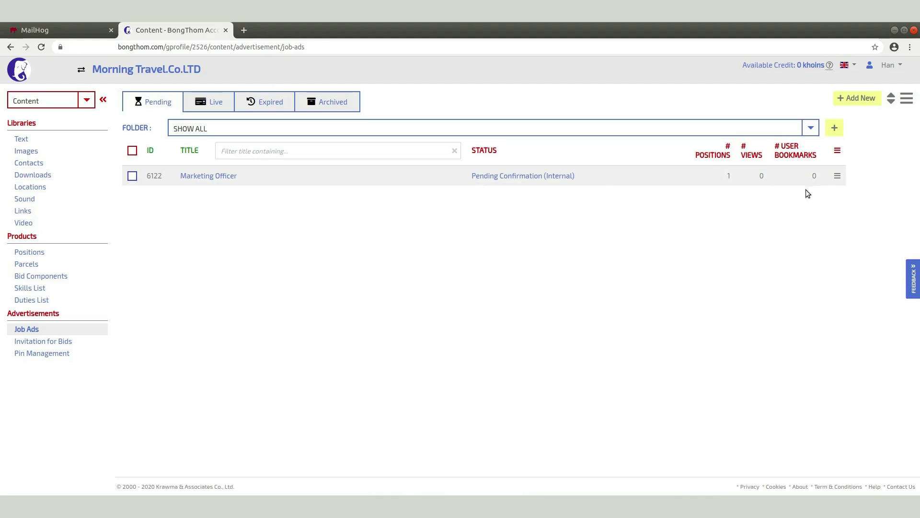
Preview the Marketing Officer job ad, copy its preview URL and open it in a new browser tab
click(838, 176)
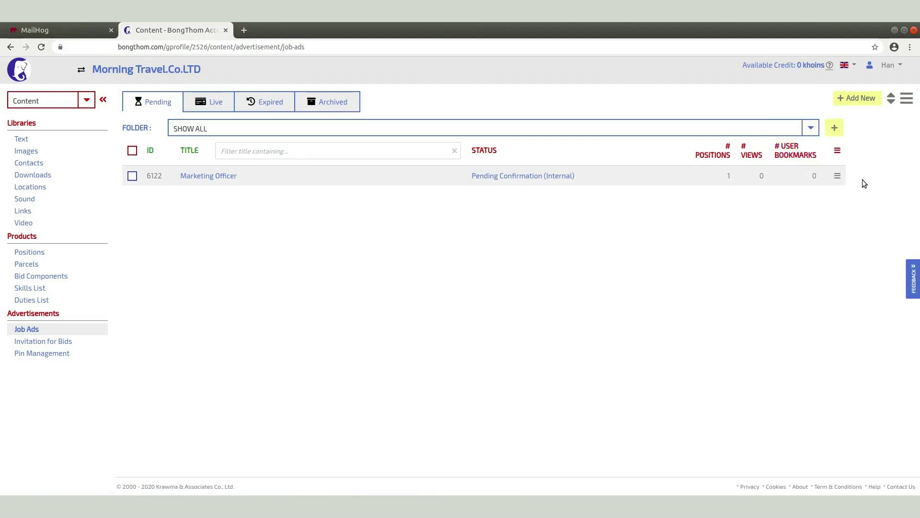
click(839, 177)
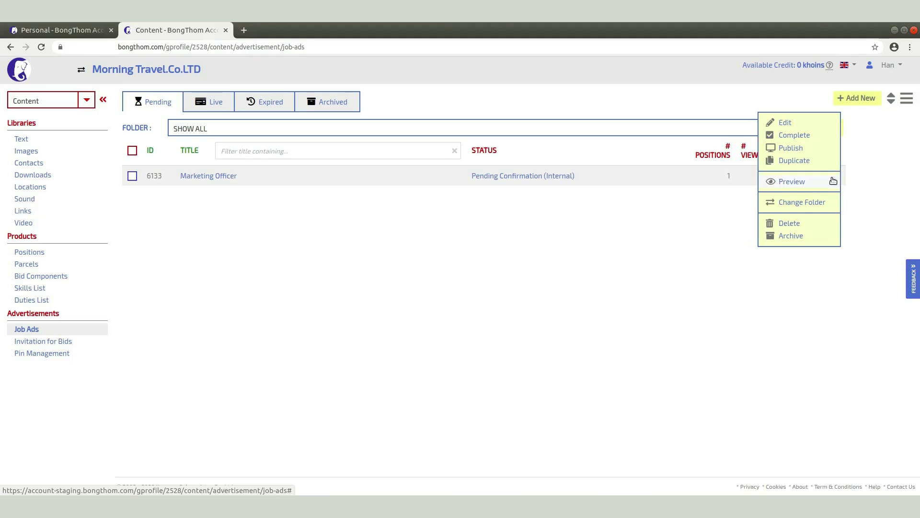
click(791, 182)
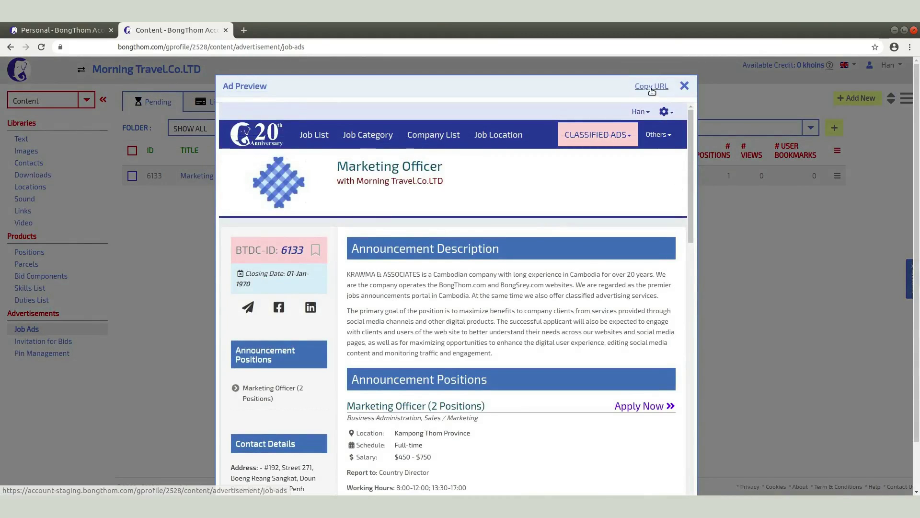
click(650, 86)
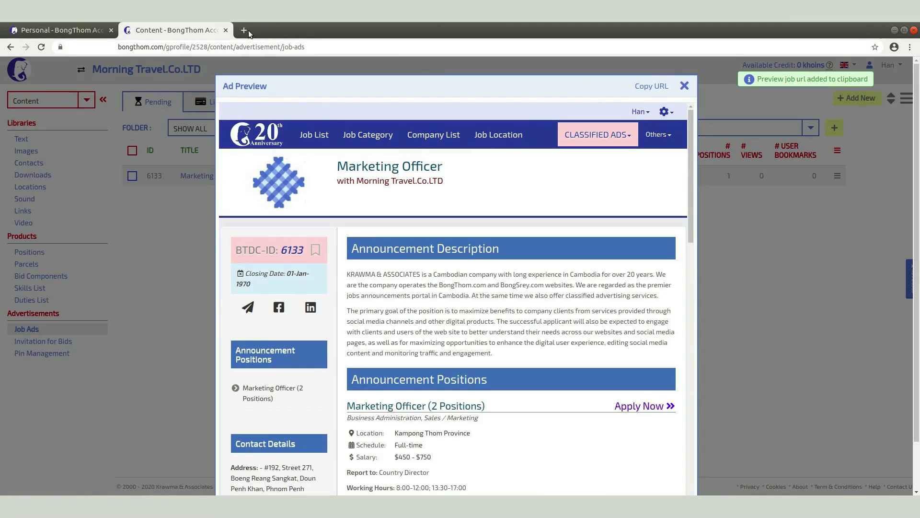
key(ctrl+t)
key(ctrl+v)
key(Return)
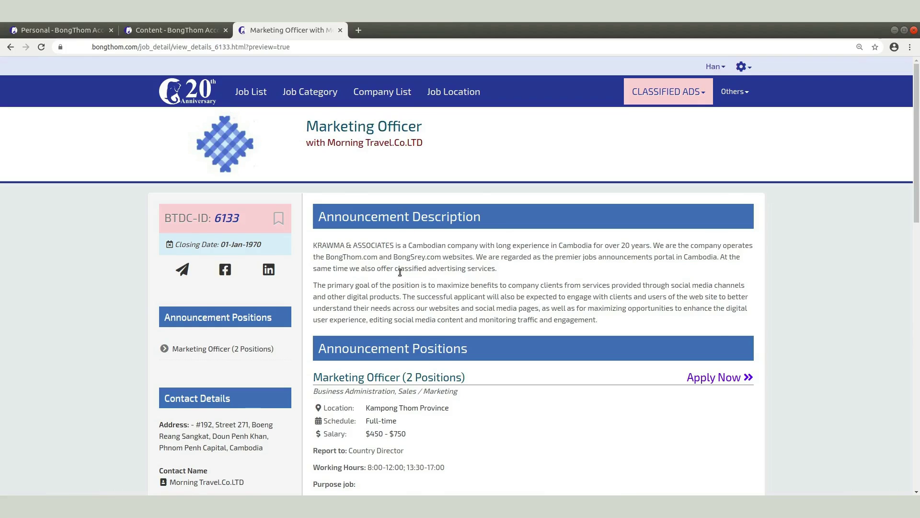
Examine the previewed ad's position details, job purpose, duties, requirements and application information
scroll(400, 273, down, 2)
scroll(412, 233, down, 3)
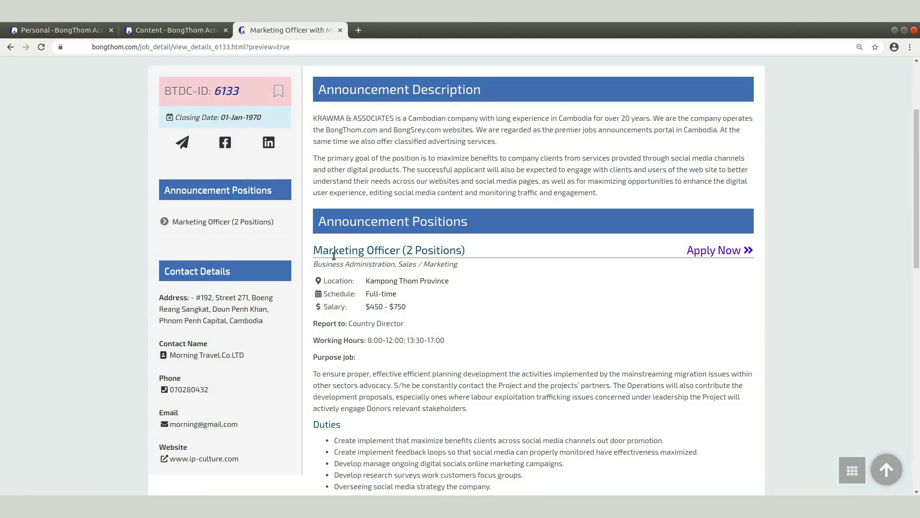
drag(329, 250, 390, 255)
click(421, 249)
drag(389, 282, 425, 281)
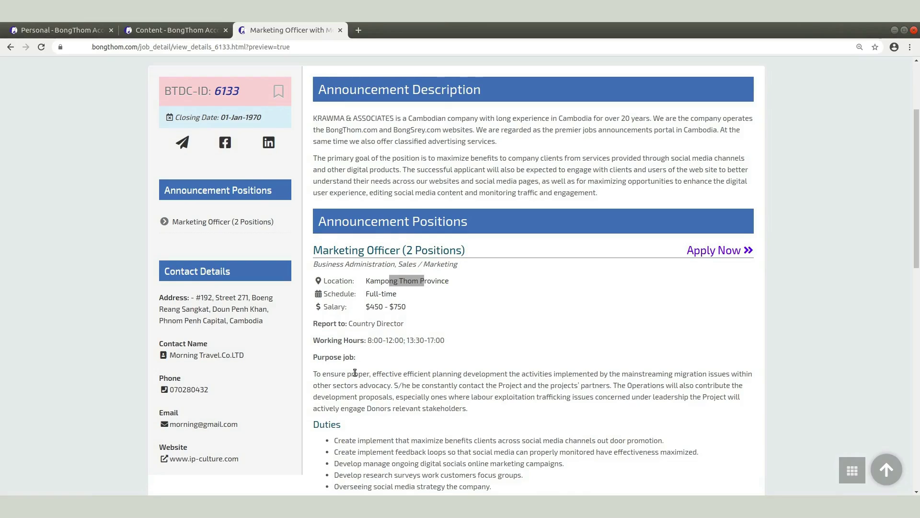
drag(332, 374, 379, 390)
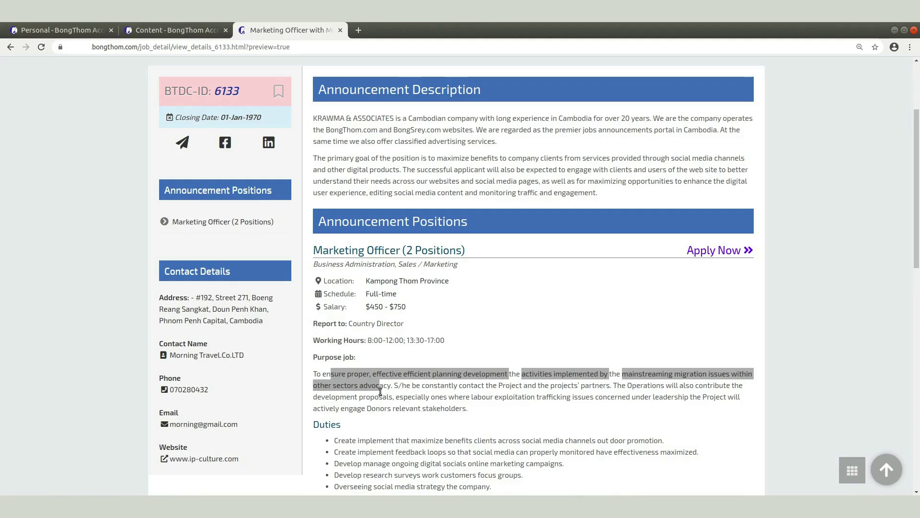
click(401, 388)
scroll(380, 265, down, 4)
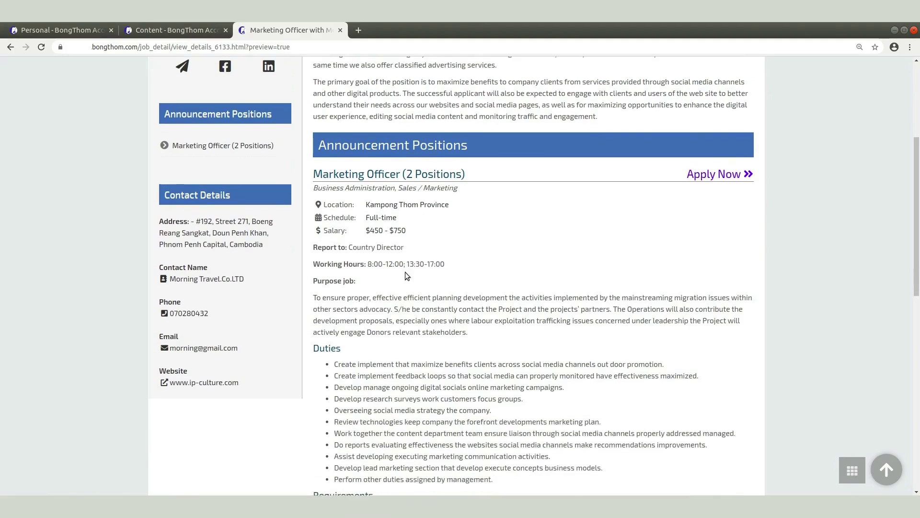
scroll(347, 225, down, 6)
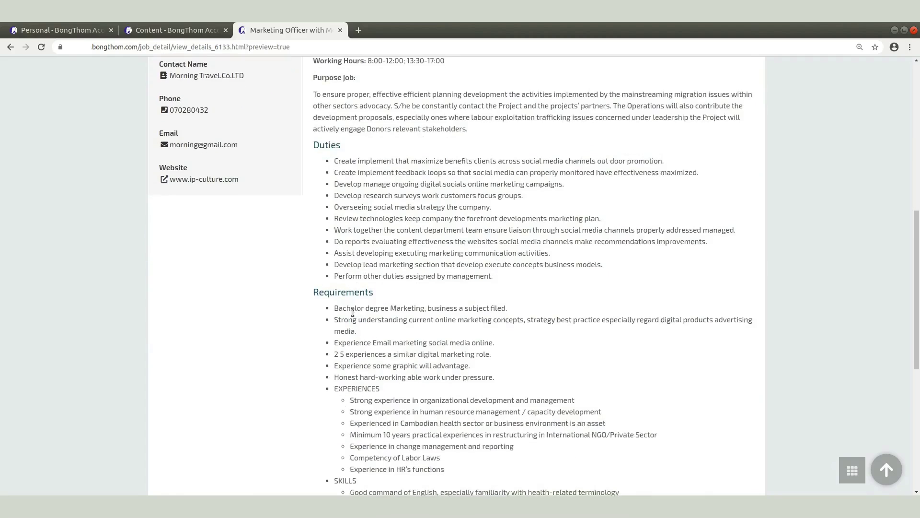
scroll(367, 325, down, 1)
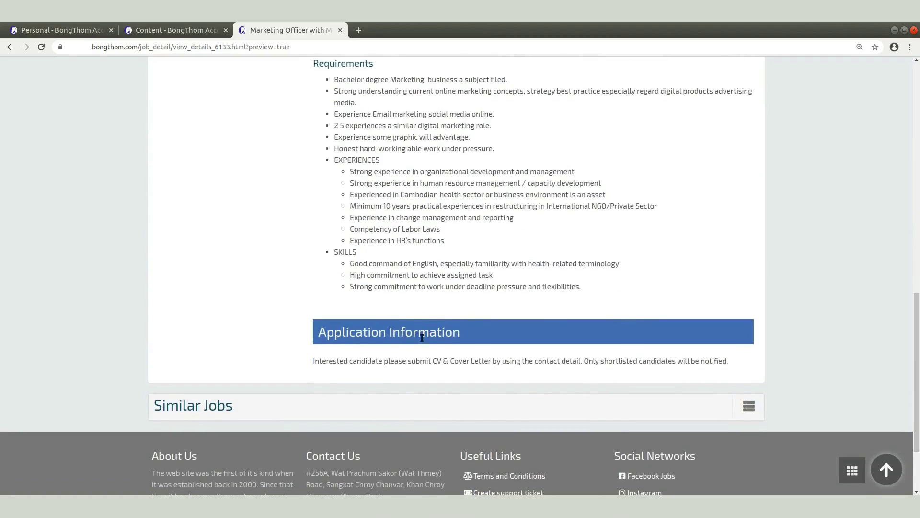
drag(449, 363, 530, 358)
Go back over the previewed ad, checking its contact details, announcement description and duties
scroll(509, 317, up, 2)
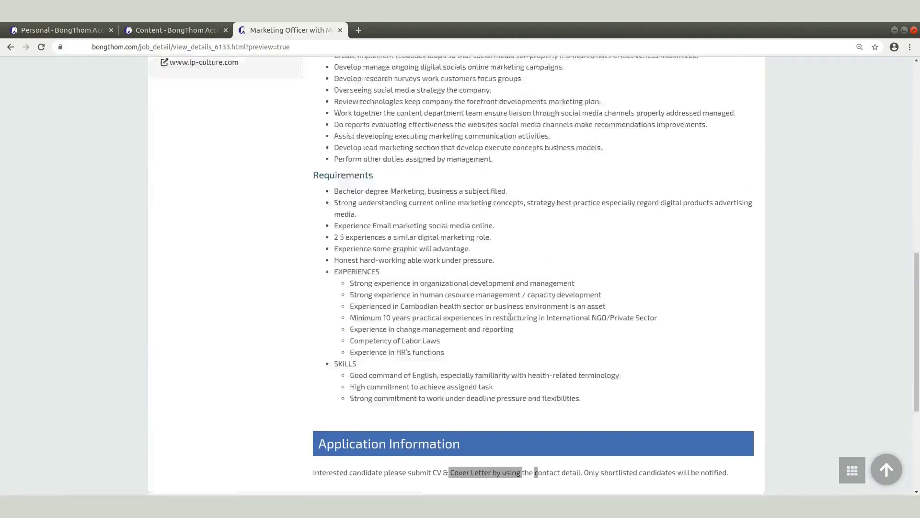
scroll(510, 316, up, 5)
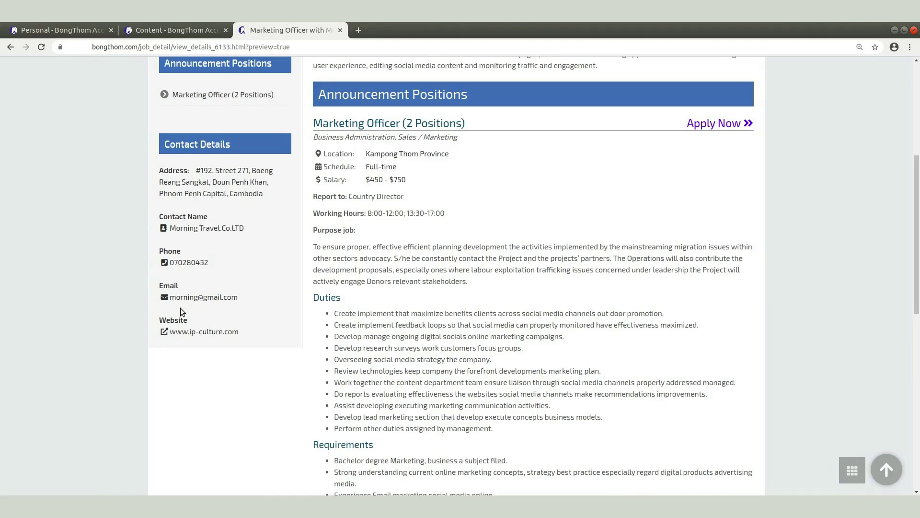
scroll(229, 228, up, 5)
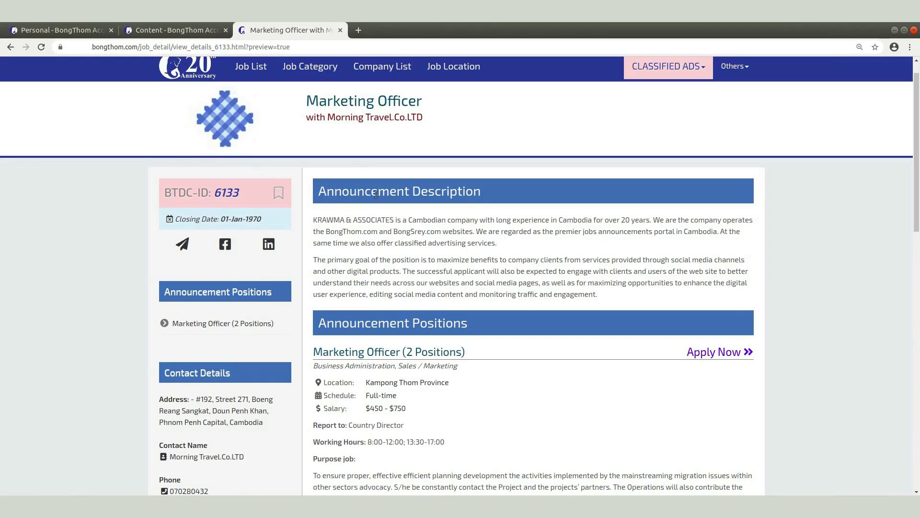
scroll(452, 187, up, 1)
scroll(453, 238, down, 4)
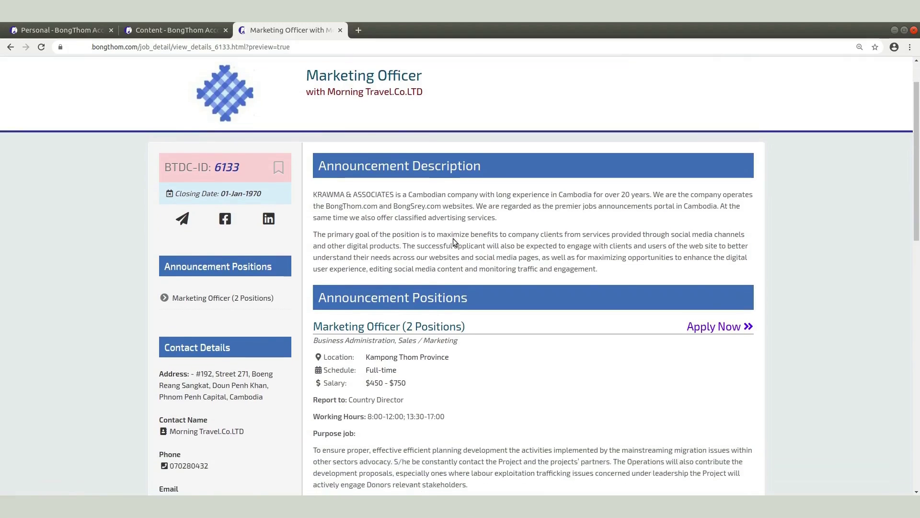
scroll(454, 239, down, 12)
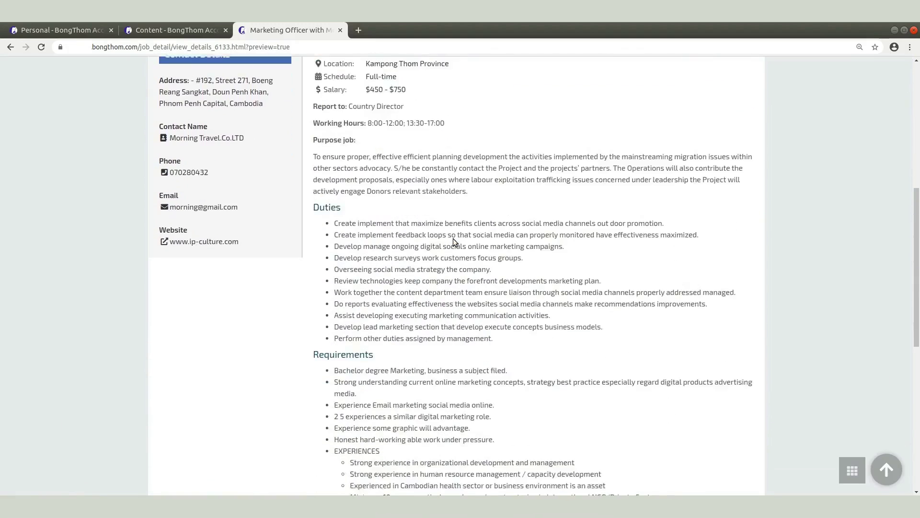